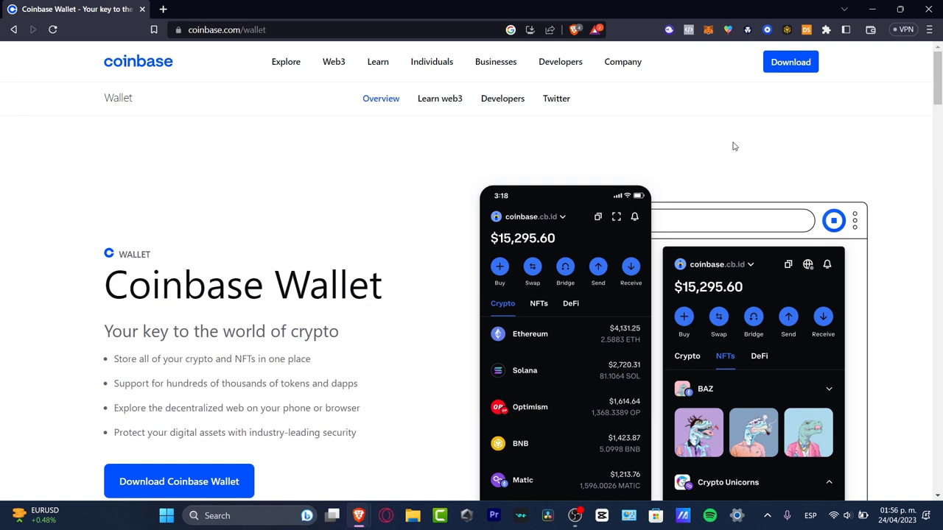
# Step: Open the Coinbase Wallet extension to view its Send screen for Dai Stablecoin, and close it
pyautogui.click(769, 29)
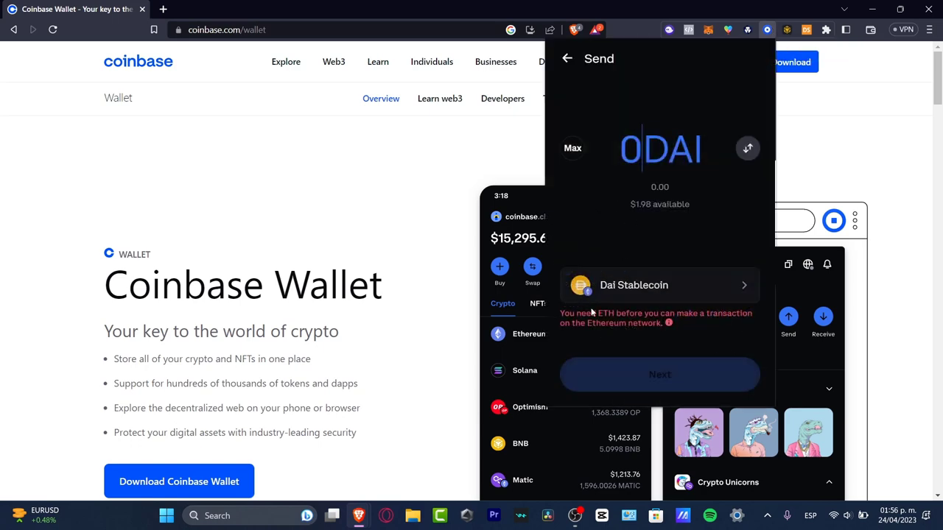
pyautogui.scroll(-3, 910, 273)
pyautogui.scroll(3, 910, 274)
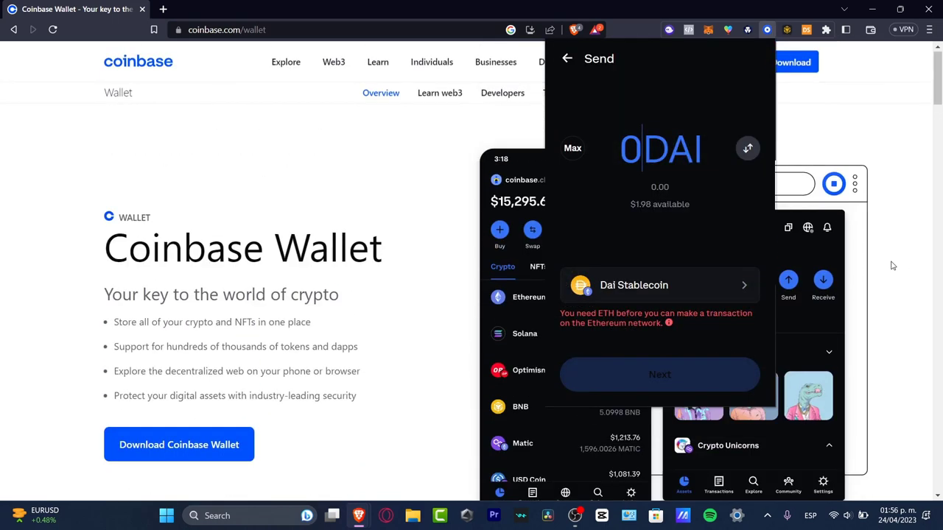
pyautogui.click(653, 288)
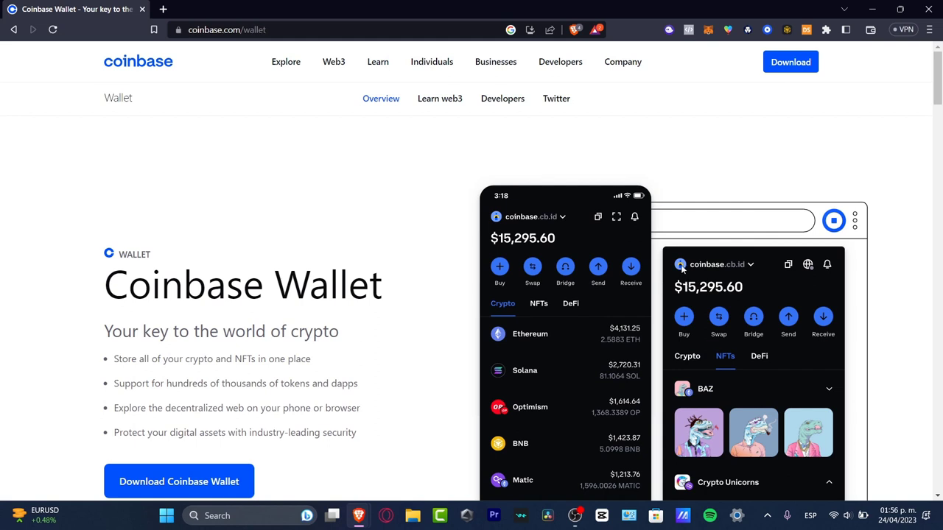
# Step: Open the Coinbase Wallet download page from the wallet overview page
pyautogui.moveTo(604, 93)
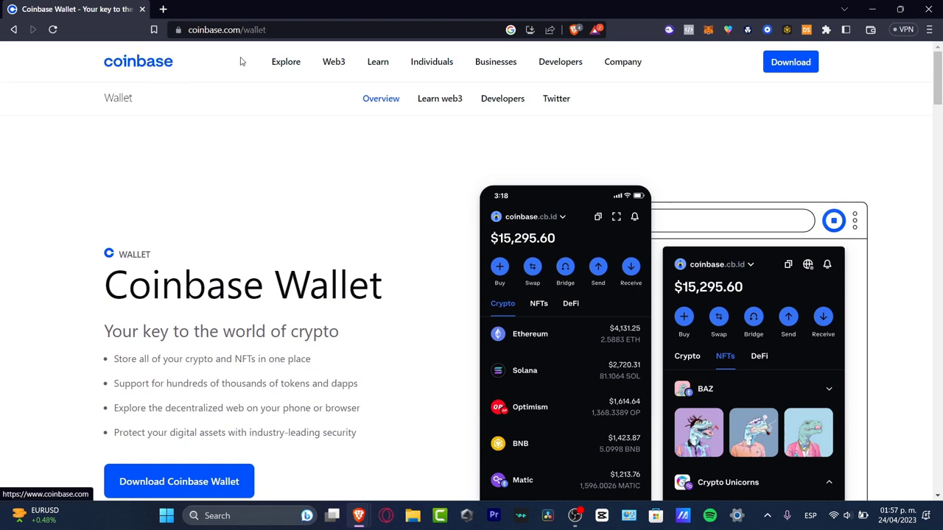
pyautogui.moveTo(286, 63)
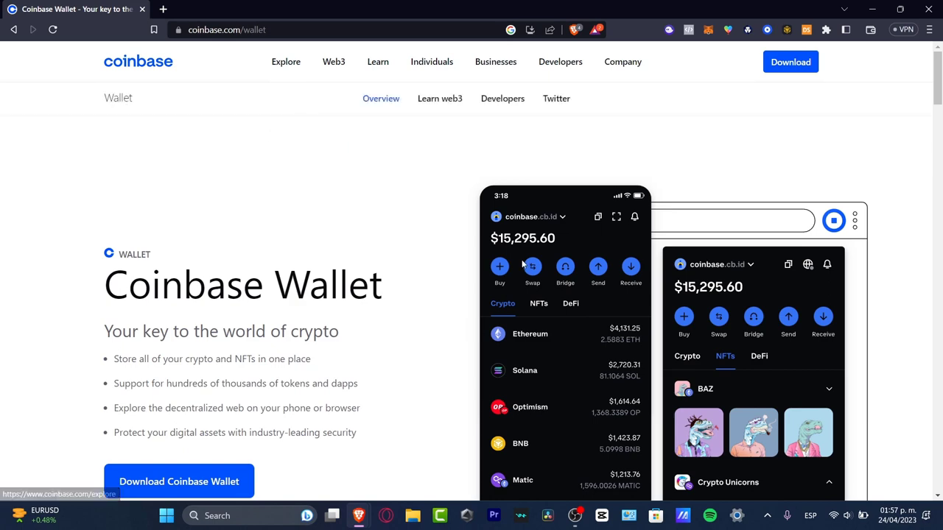
pyautogui.scroll(-3, 218, 265)
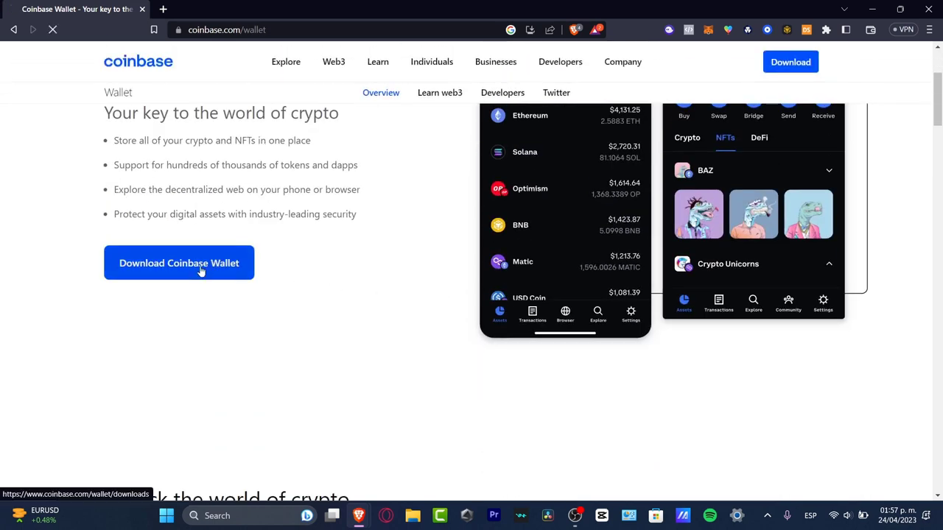
pyautogui.click(202, 270)
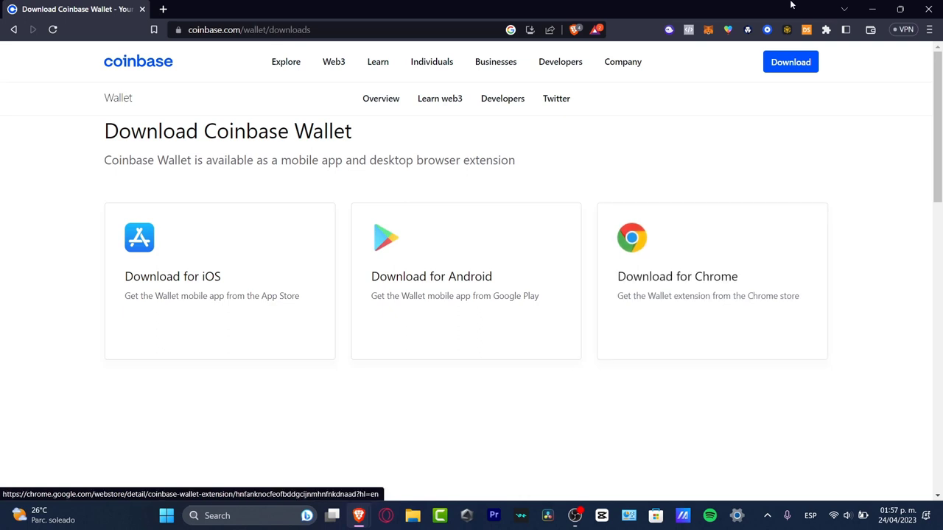
# Step: Remove the installed Coinbase Wallet extension from Brave and confirm the removal
pyautogui.rightClick(766, 31)
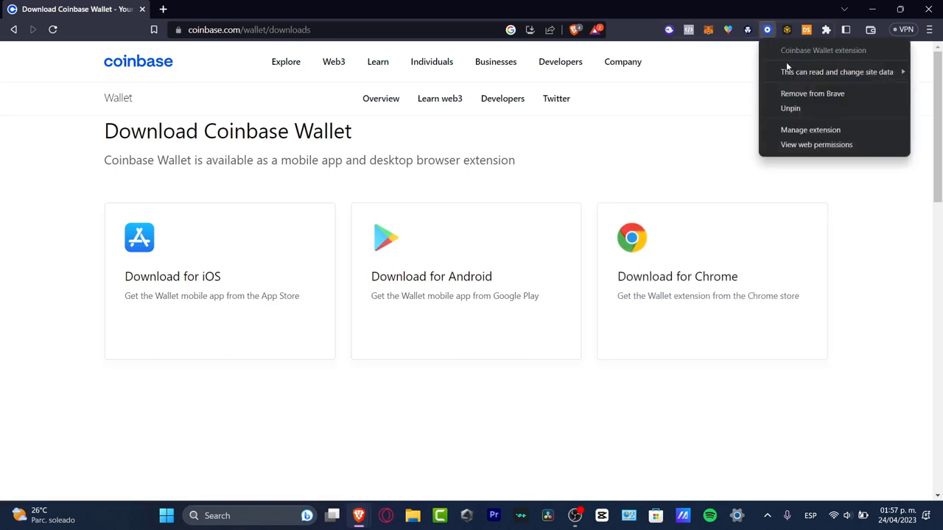
pyautogui.click(851, 93)
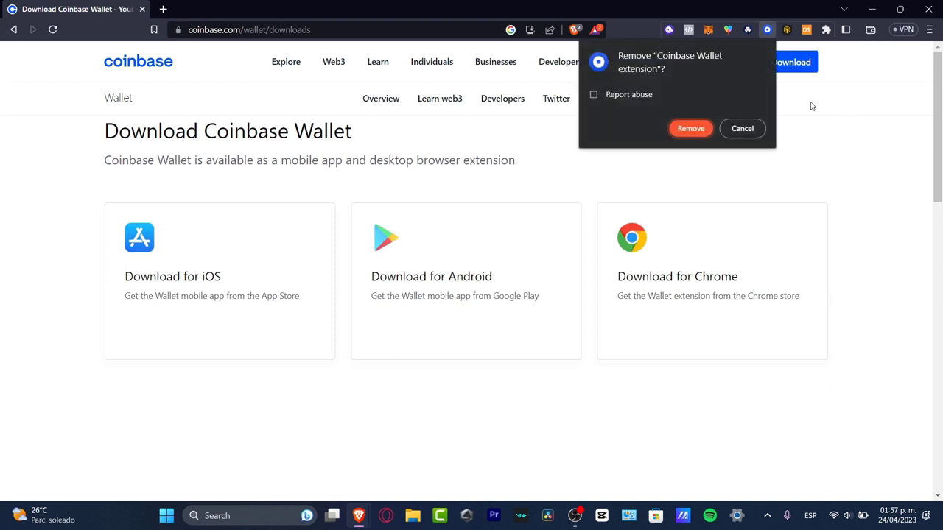
pyautogui.click(689, 128)
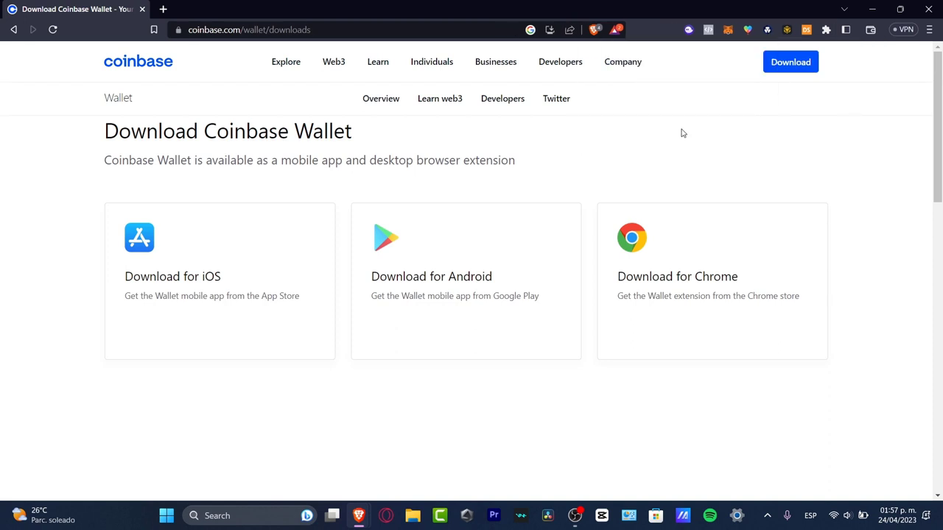
# Step: Add the Coinbase Wallet extension to Brave from the Chrome download option and check its download progress
pyautogui.click(719, 277)
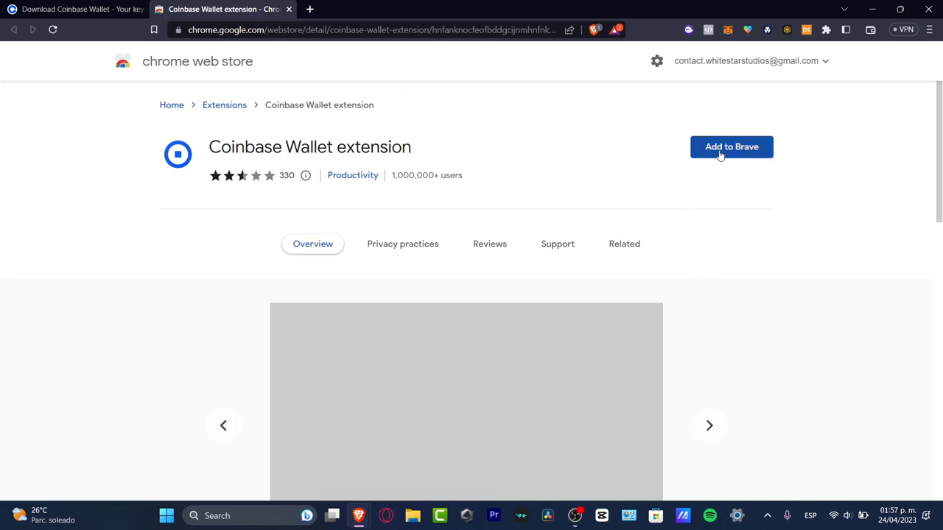
pyautogui.click(719, 151)
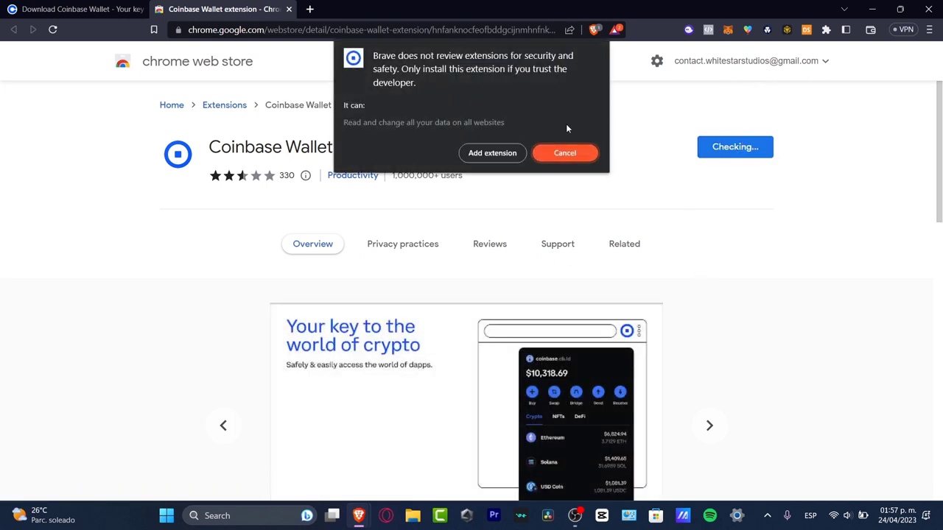
pyautogui.click(496, 149)
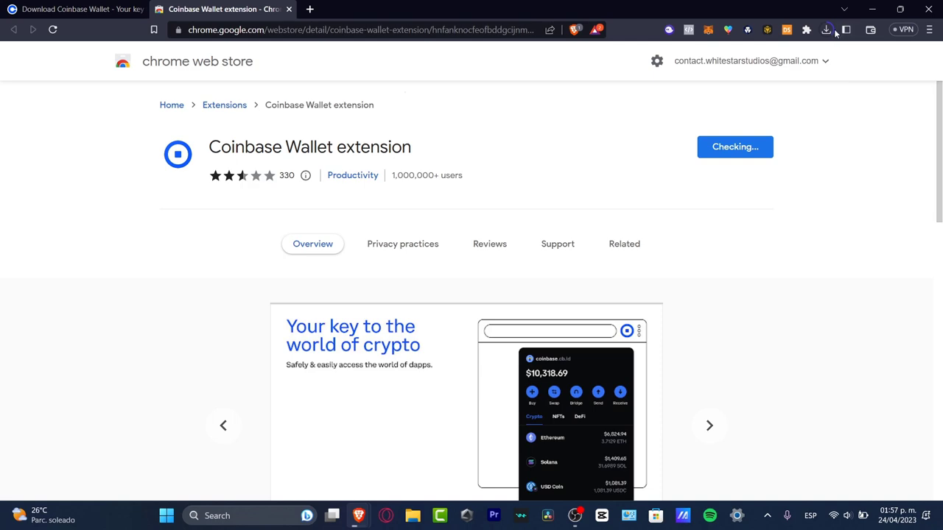
pyautogui.click(830, 31)
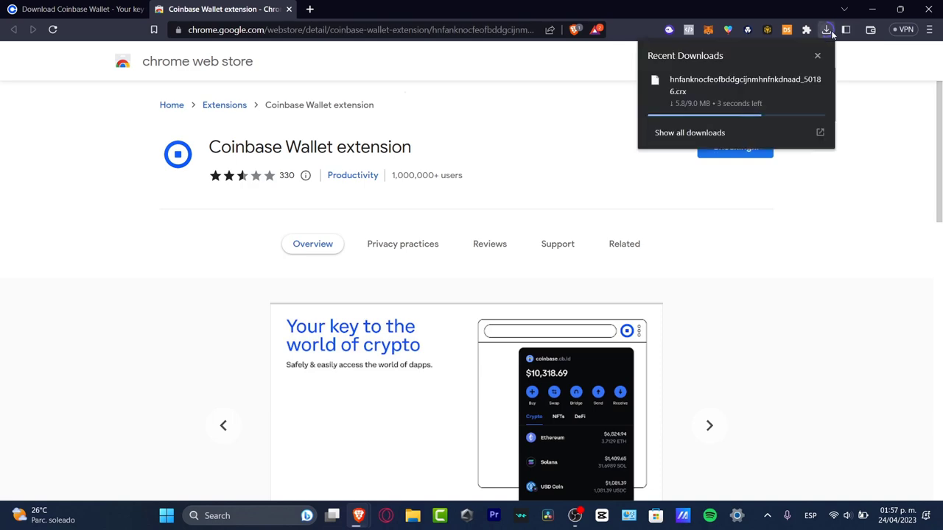
pyautogui.click(858, 91)
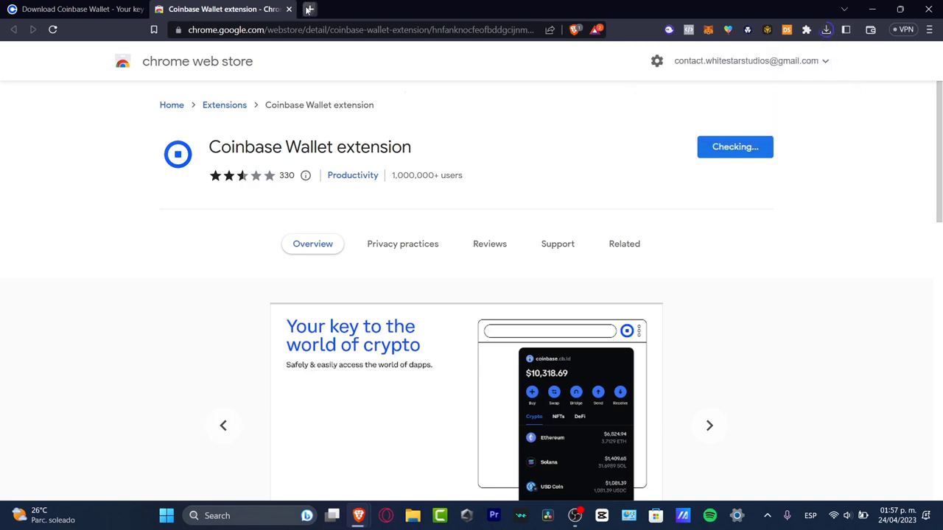
# Step: Search Google for "coinbase wallet" in a new tab
pyautogui.click(309, 9)
pyautogui.write('coinb')
pyautogui.press('Return')
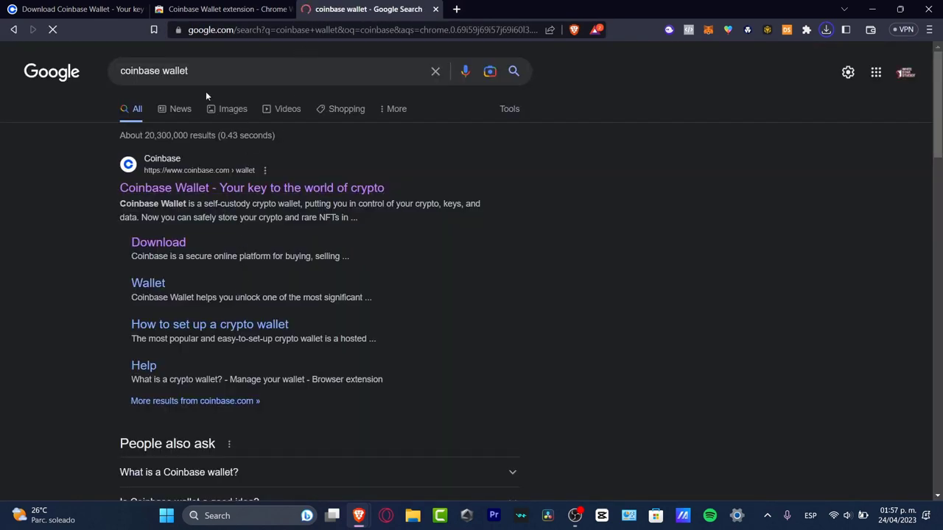
# Step: Change the Google search to "coinbase" and open the official Coinbase website
pyautogui.doubleClick(176, 71)
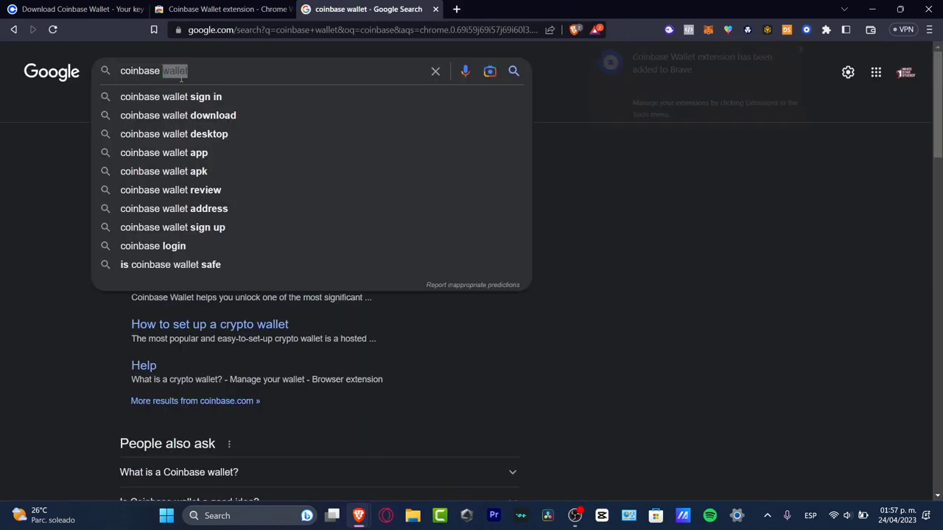
pyautogui.doubleClick(177, 71)
pyautogui.press('BackSpace')
pyautogui.press('BackSpace')
pyautogui.press('BackSpace')
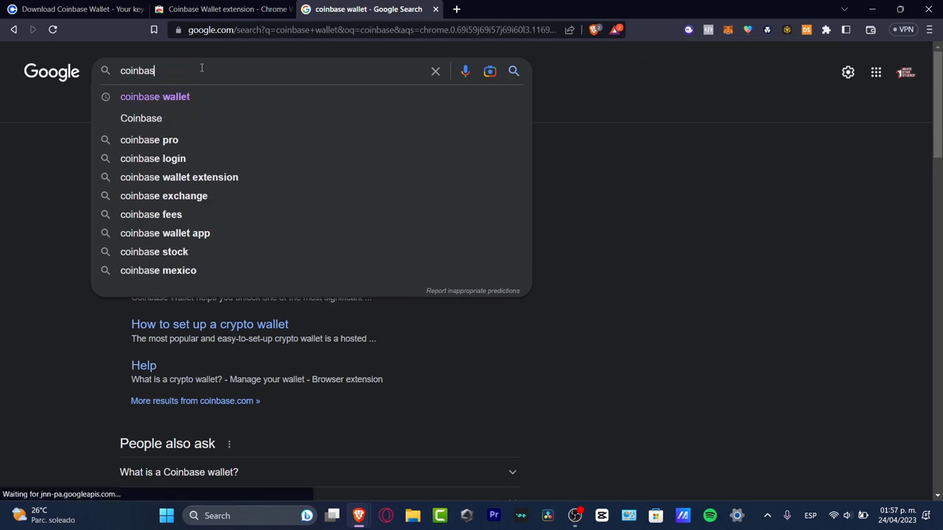
pyautogui.write('e')
pyautogui.press('Return')
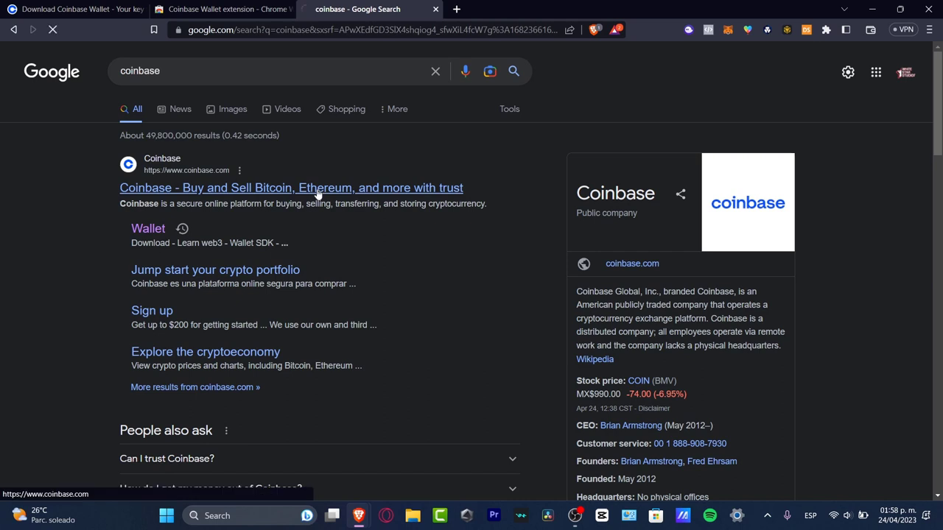
pyautogui.click(318, 190)
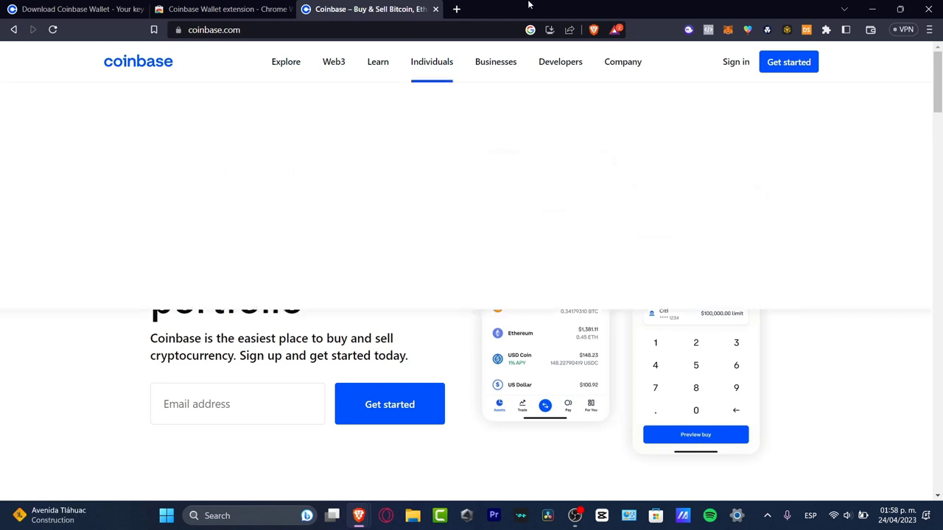
# Step: Return to the Coinbase Wallet extension's store page and pin that extension in Brave
pyautogui.click(786, 31)
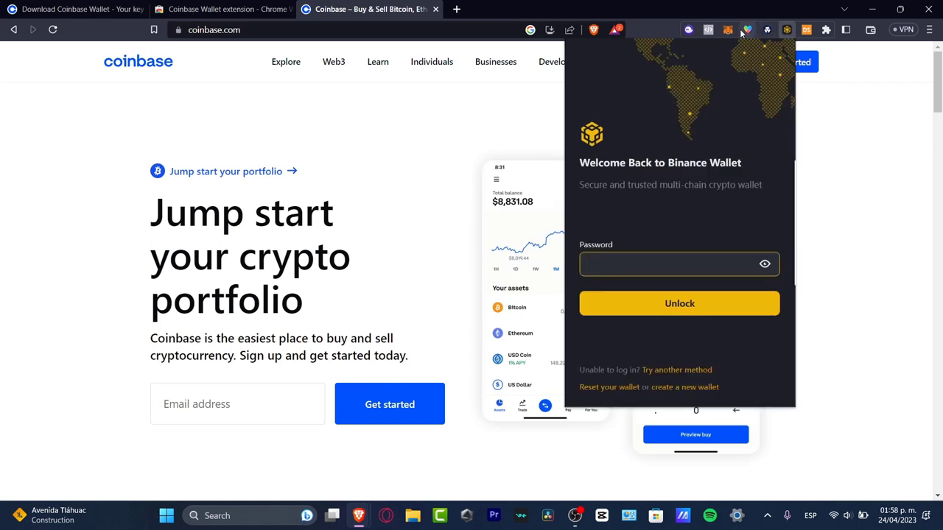
pyautogui.click(867, 173)
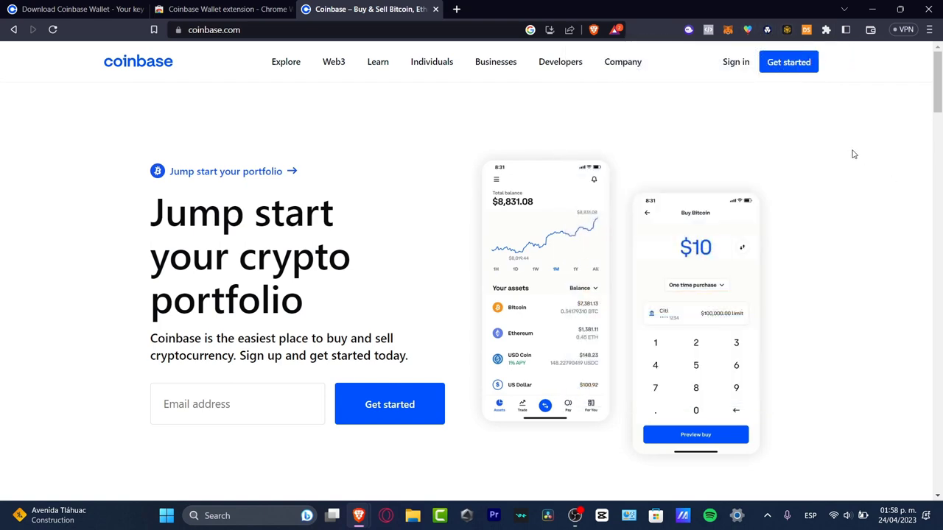
pyautogui.click(234, 8)
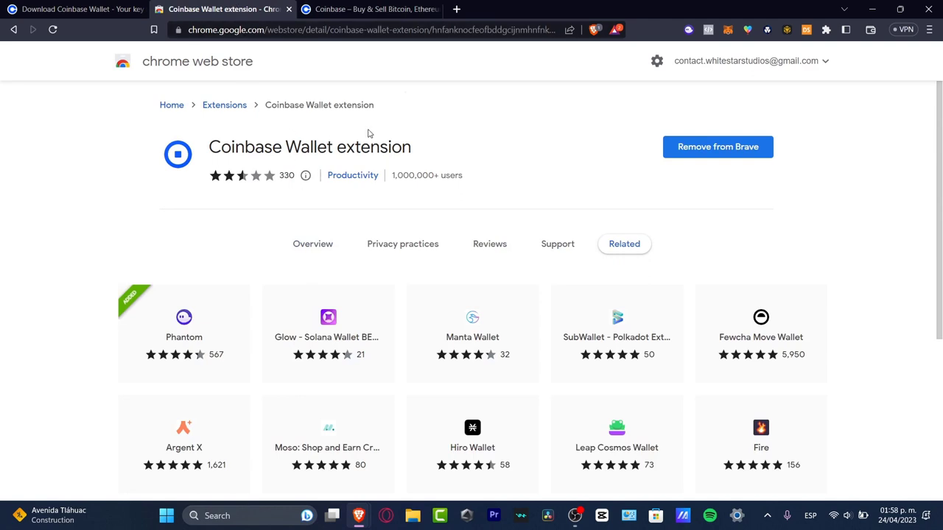
pyautogui.click(826, 29)
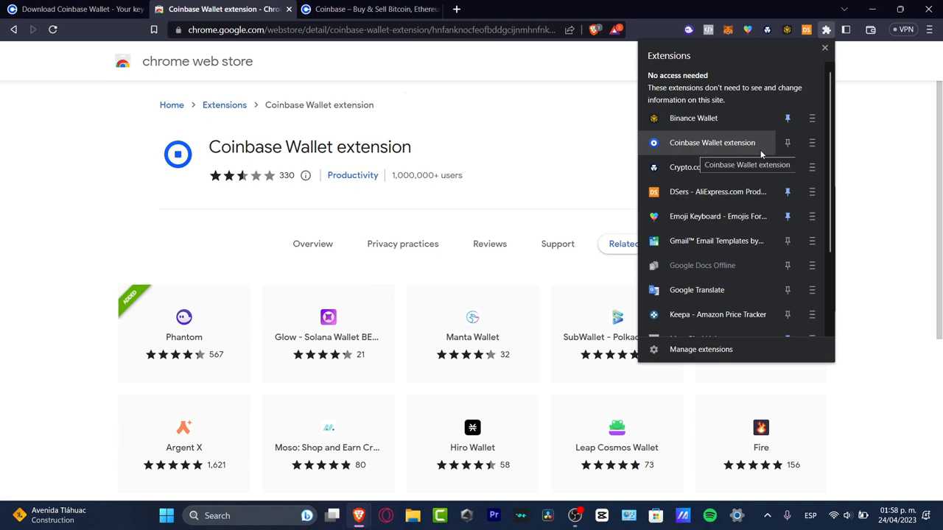
pyautogui.click(786, 143)
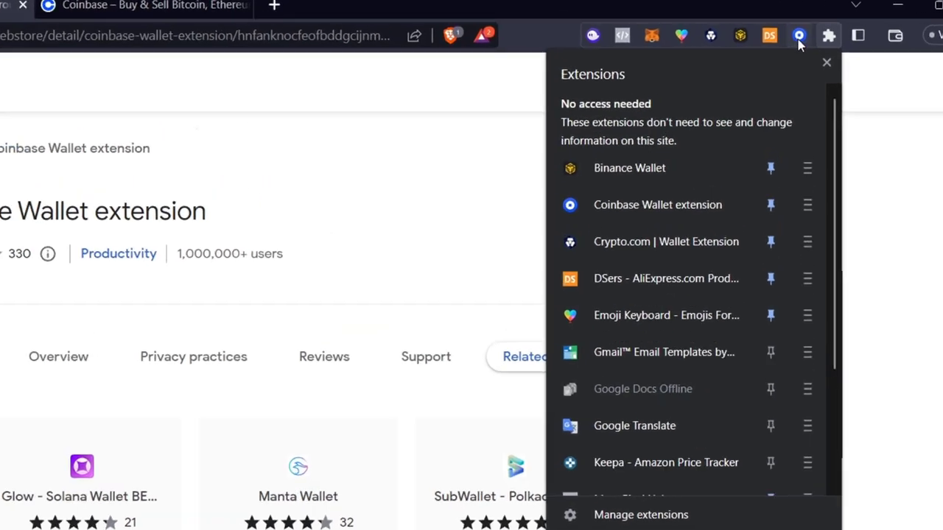
# Step: Open the Coinbase Wallet extension and start importing an existing wallet with its 12 word recovery phrase
pyautogui.click(799, 35)
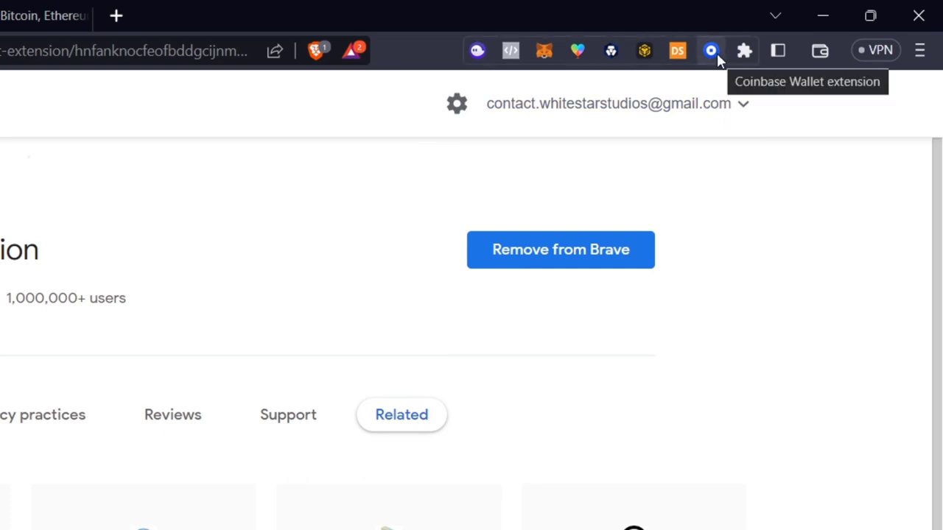
pyautogui.click(713, 51)
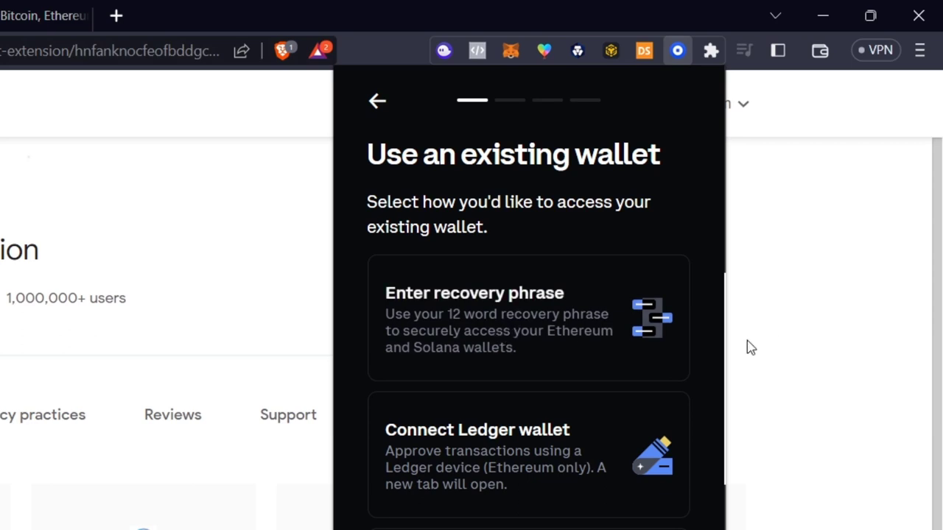
pyautogui.click(464, 340)
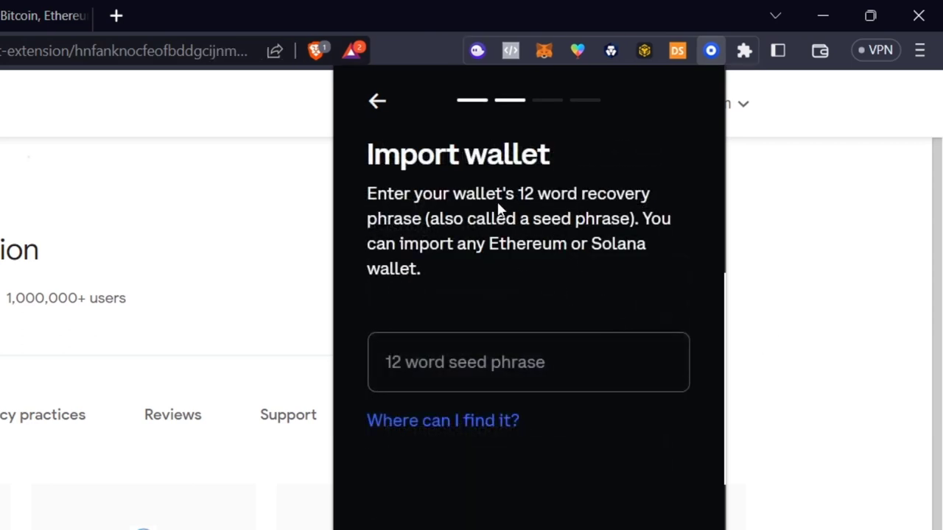
pyautogui.moveTo(515, 194); pyautogui.dragTo(620, 224)
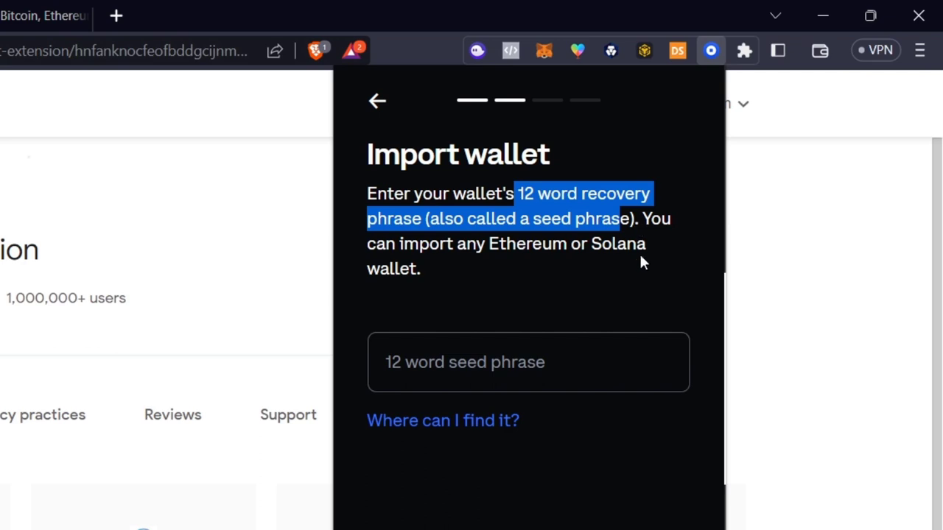
pyautogui.click(567, 351)
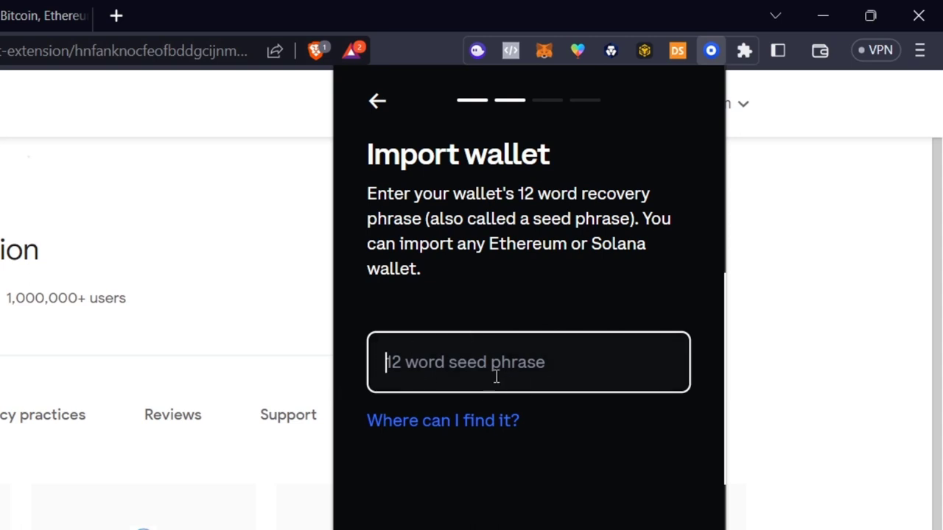
# Step: Open the MetaMask extension and unlock it with the wallet password
pyautogui.click(543, 49)
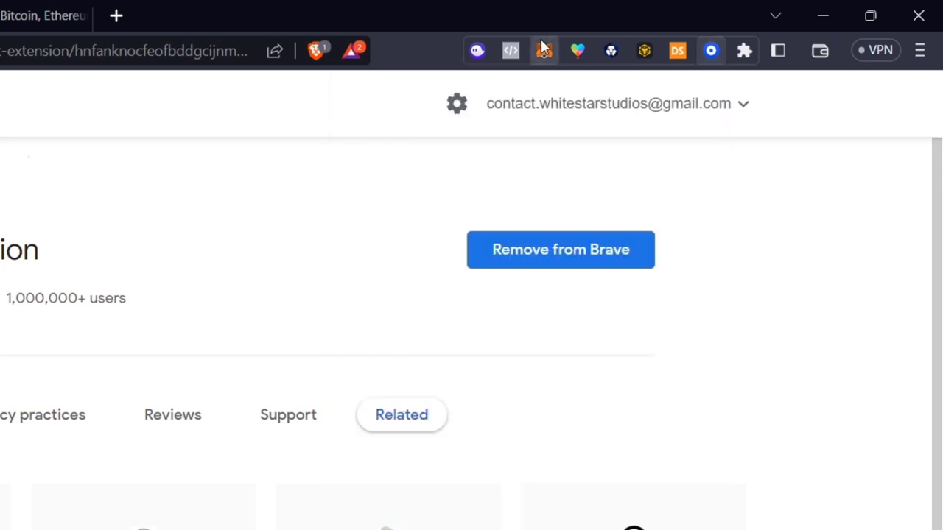
pyautogui.click(551, 59)
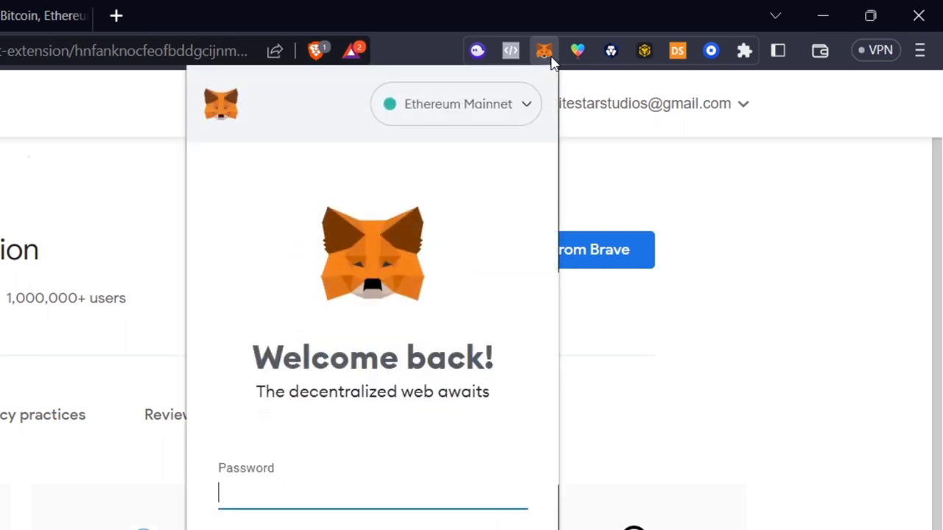
pyautogui.write('*********')
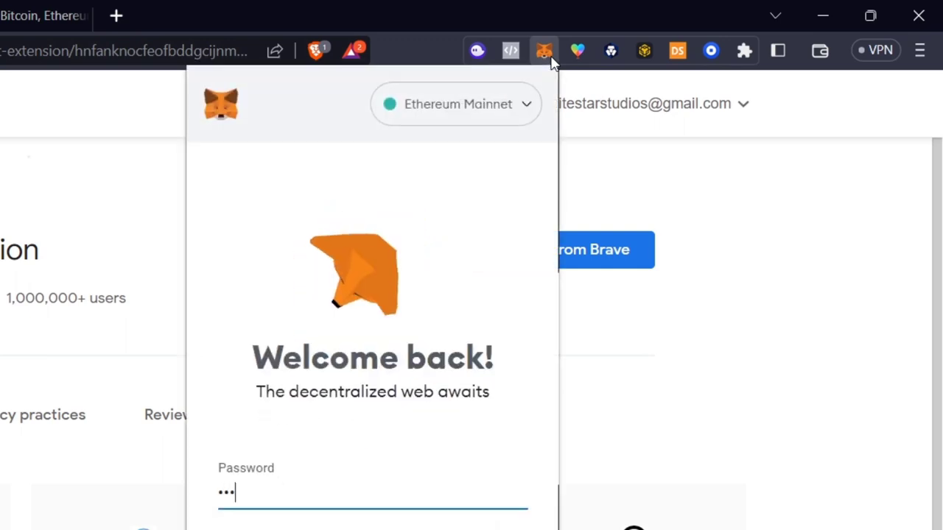
pyautogui.press('Return')
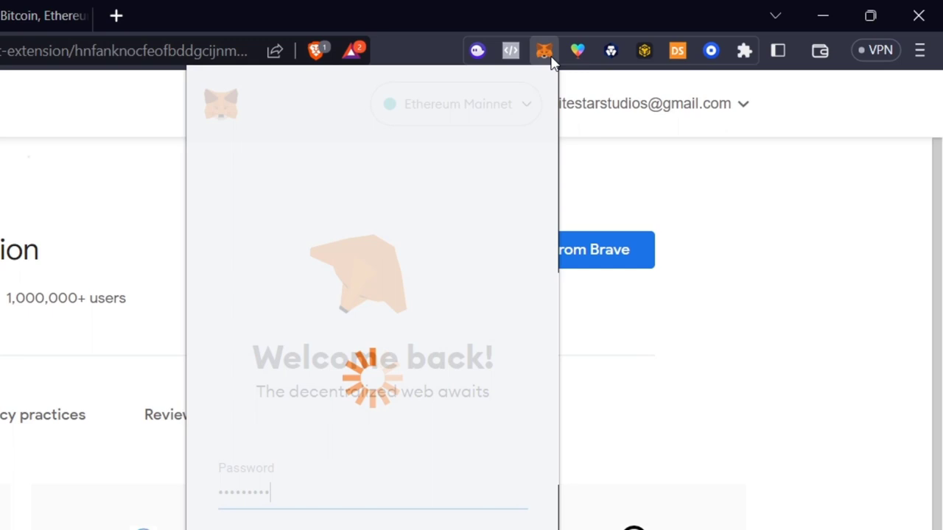
pyautogui.click(511, 111)
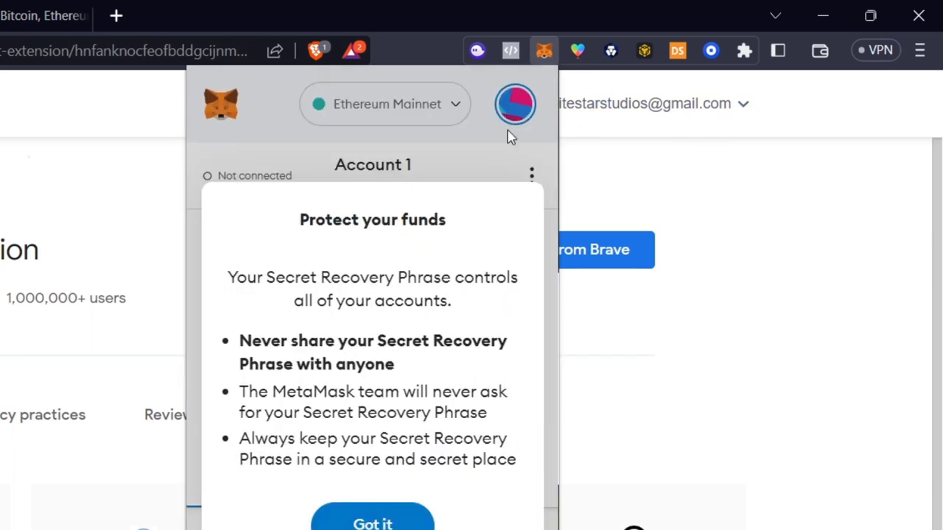
# Step: Dismiss MetaMask's Protect your funds notice and open the MetaMask settings
pyautogui.click(374, 523)
pyautogui.scroll(-2, 434, 444)
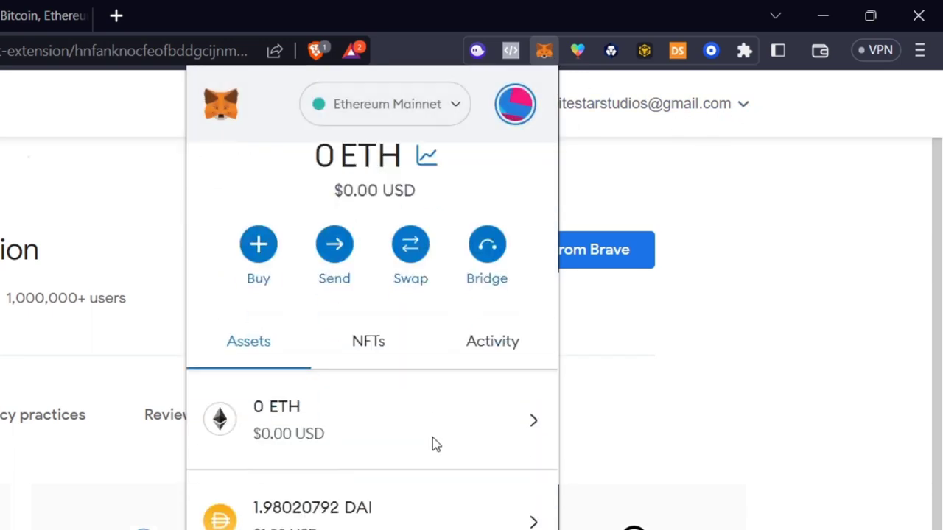
pyautogui.click(515, 105)
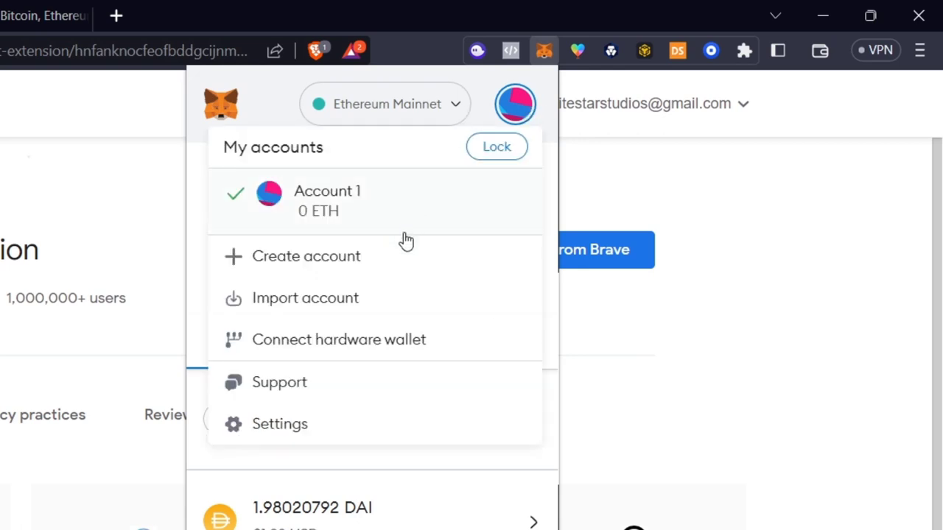
pyautogui.click(231, 107)
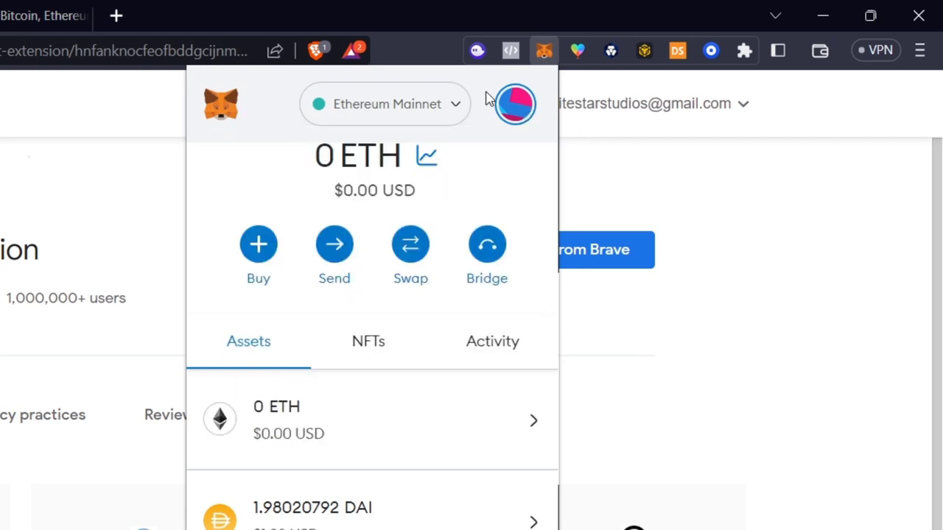
pyautogui.click(503, 110)
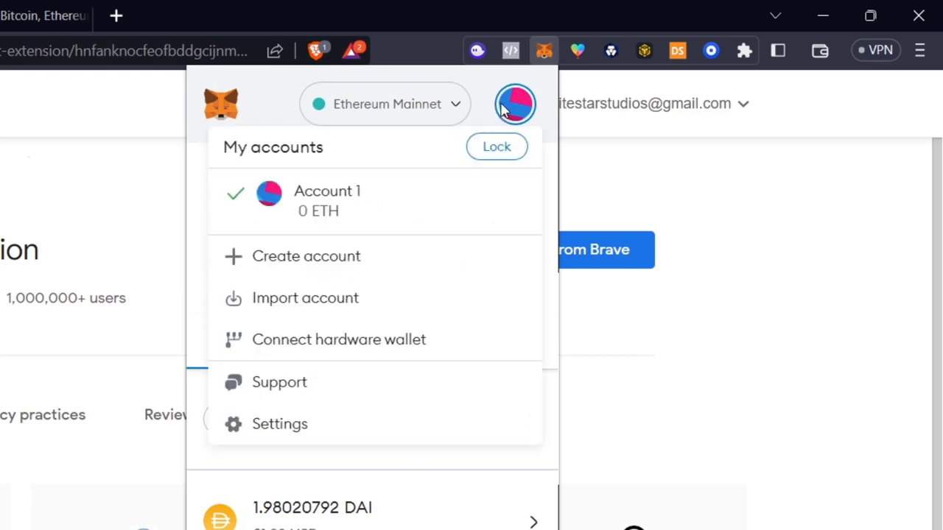
pyautogui.click(311, 423)
# Step: Look through MetaMask's advanced settings for the recovery phrase option and return to the main settings list
pyautogui.moveTo(557, 398); pyautogui.dragTo(556, 508)
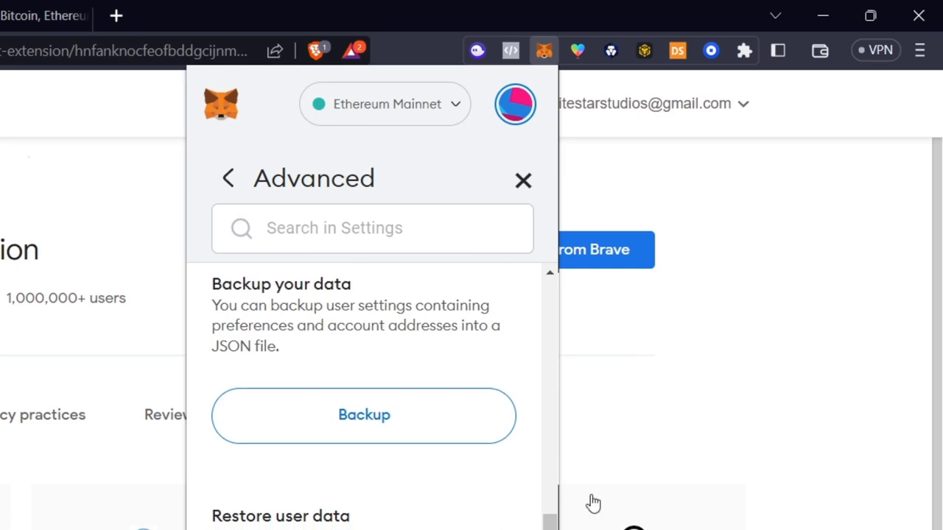
pyautogui.moveTo(283, 346); pyautogui.dragTo(204, 302)
pyautogui.scroll(-10, 495, 529)
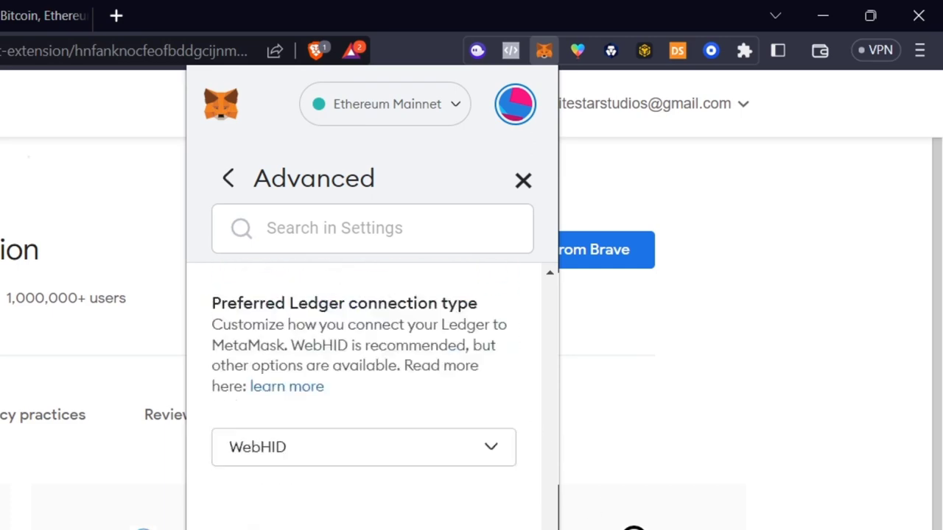
pyautogui.click(228, 180)
# Step: Search the MetaMask settings for "seed" and "phrase", and open the Reveal Secret Recovery Phrase setting under Security & privacy
pyautogui.click(444, 245)
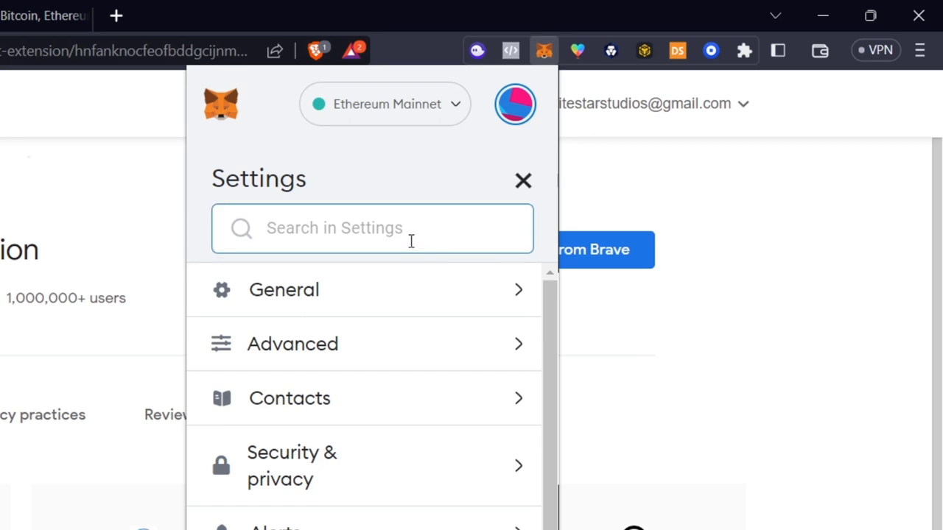
pyautogui.write('seed')
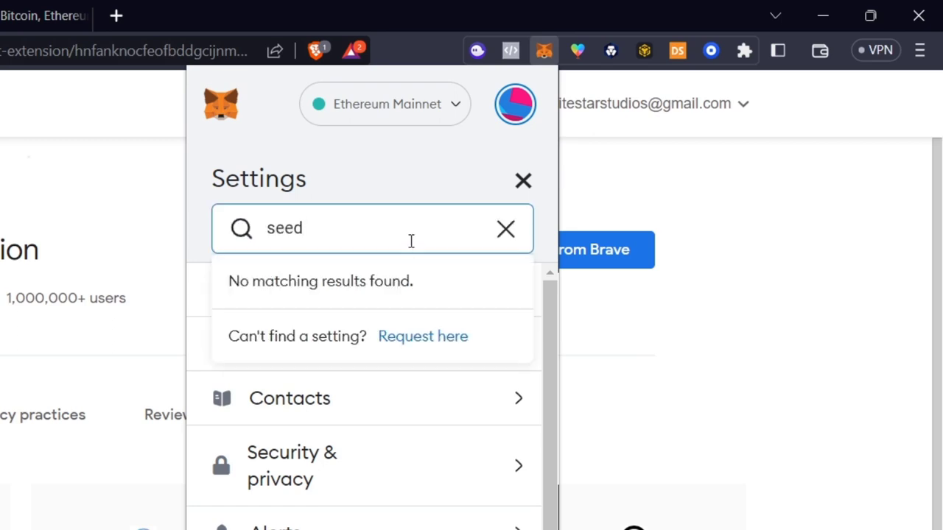
pyautogui.hotkey('ctrl', 'a')
pyautogui.write('phrase')
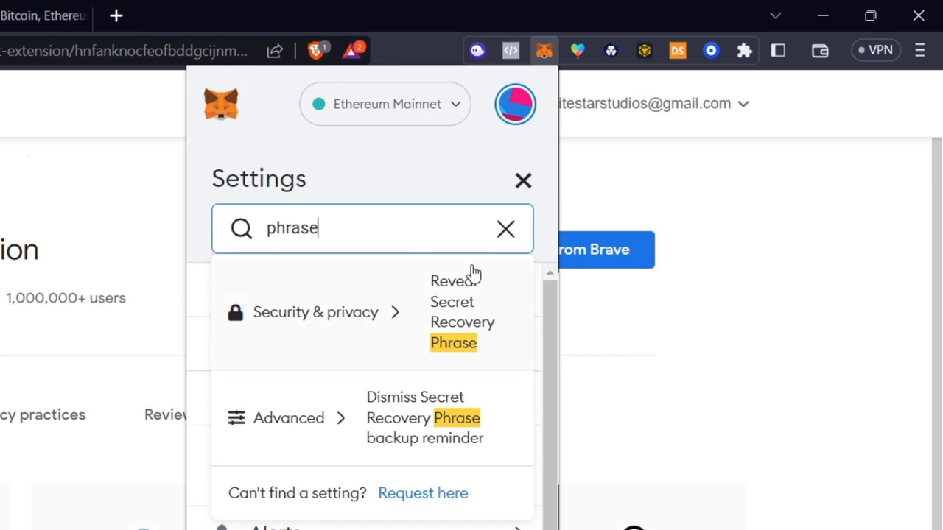
pyautogui.click(327, 330)
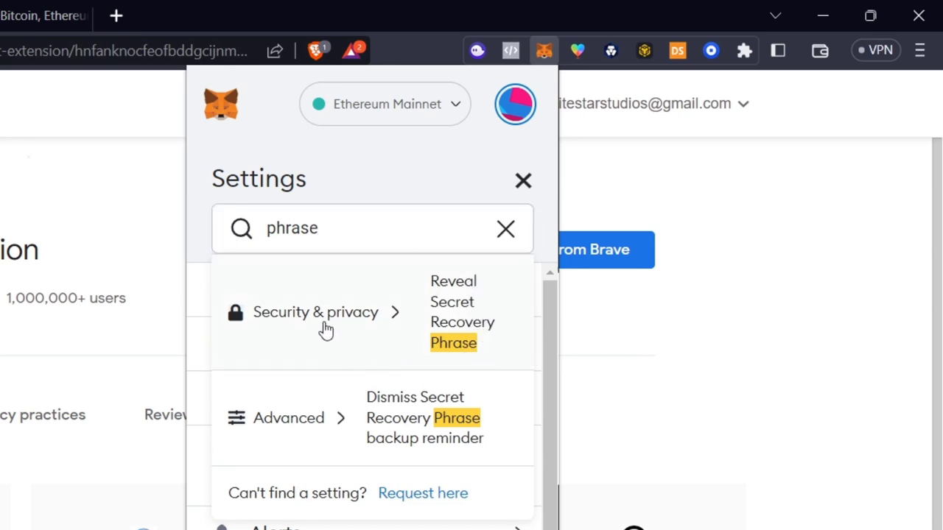
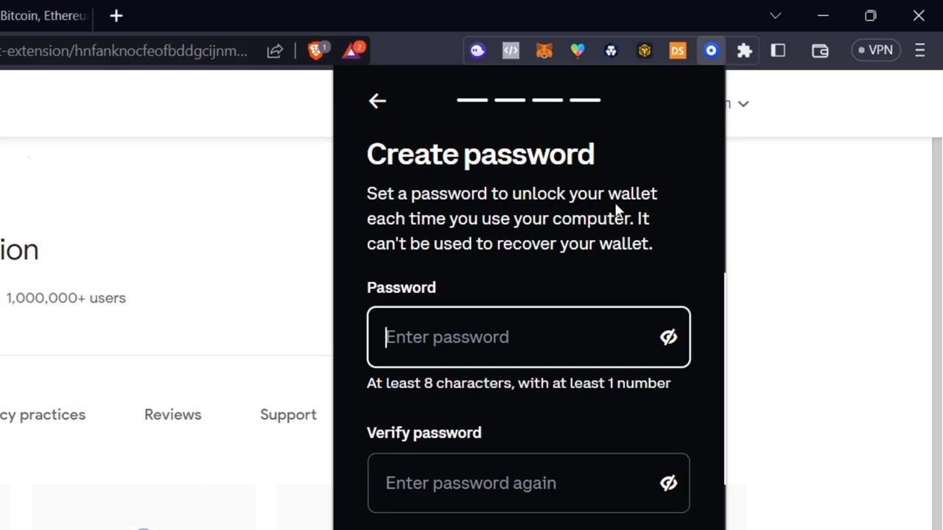
# Step: Create the Coinbase Wallet unlock password, repeat it for verification, and submit it to finish the wallet import
pyautogui.write('•••••••••')
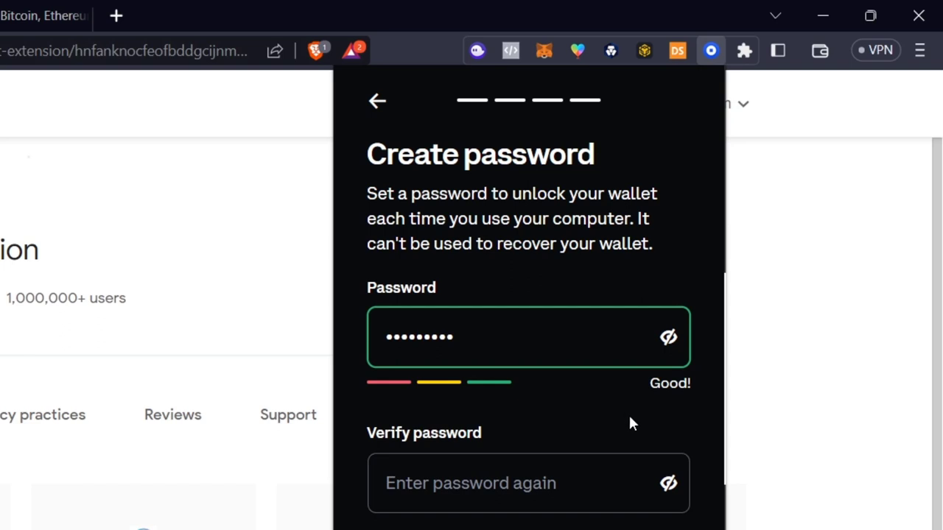
pyautogui.click(538, 489)
pyautogui.write('•••••••••')
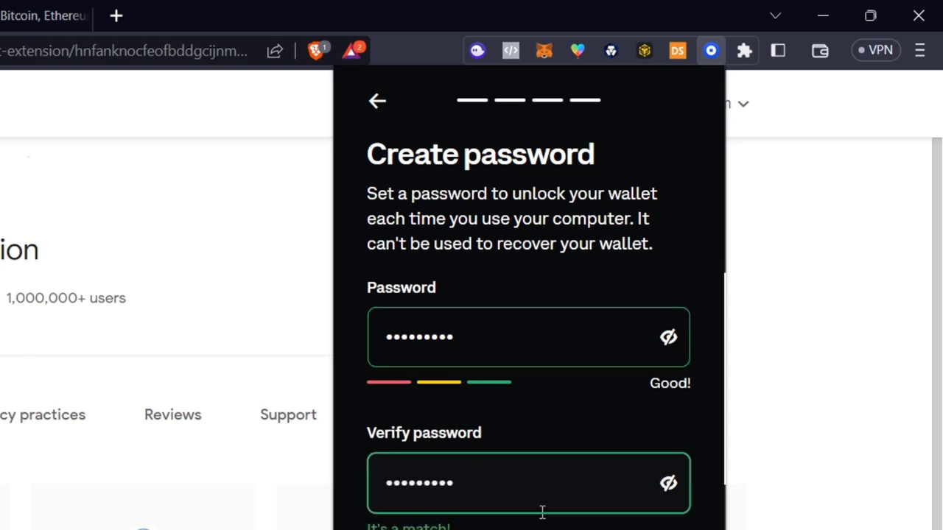
pyautogui.press('Tab')
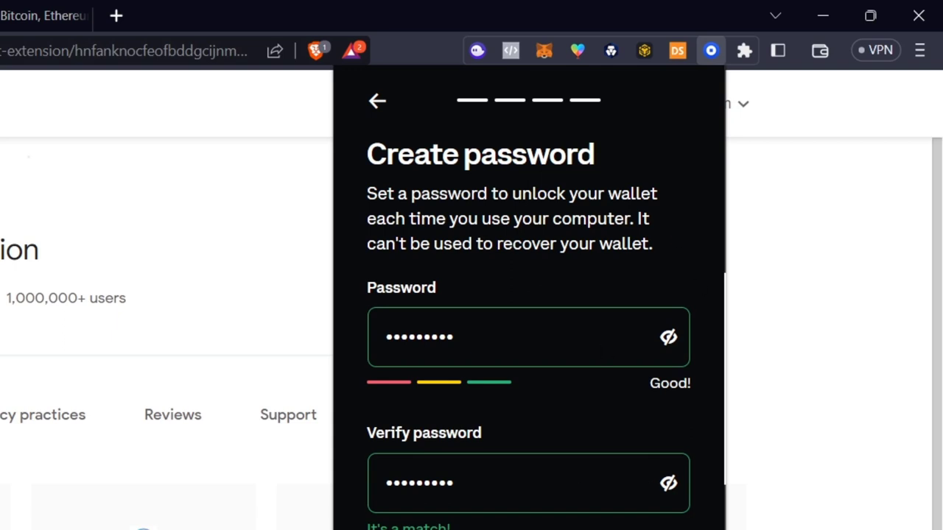
pyautogui.press('Return')
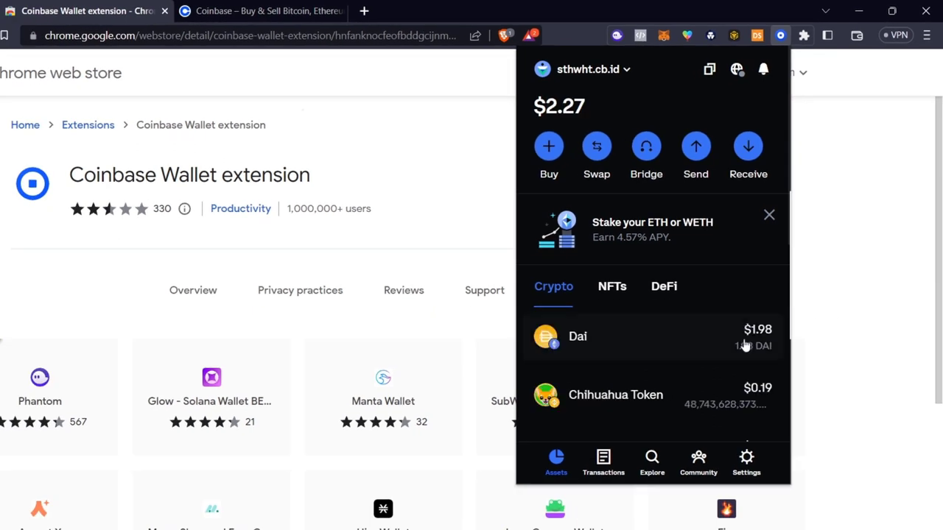
# Step: View the Dai asset's details, return to the wallet's assets, and start adding crypto with Coinbase Pay
pyautogui.click(676, 341)
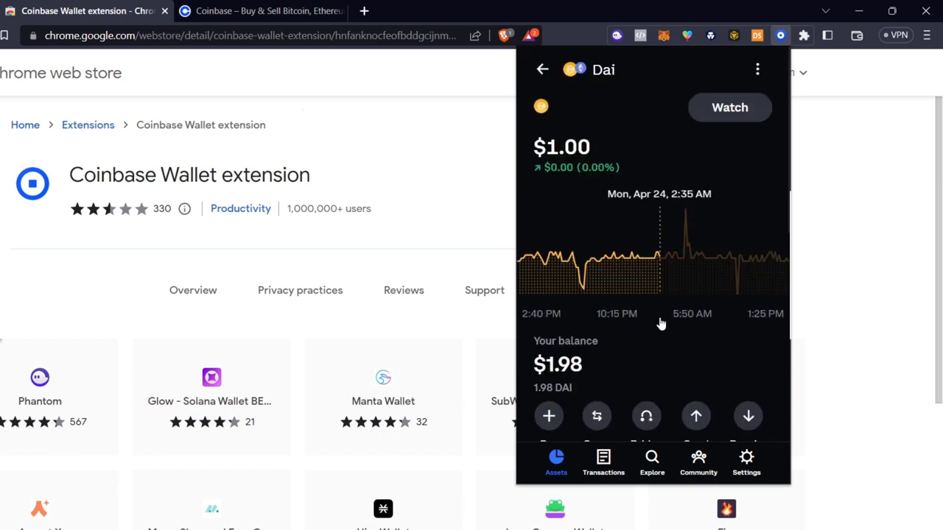
pyautogui.click(571, 472)
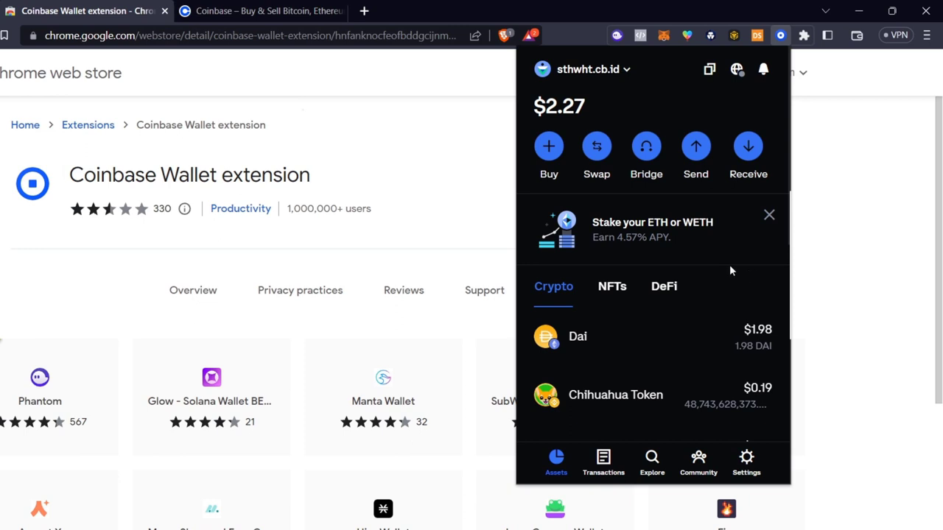
pyautogui.click(547, 150)
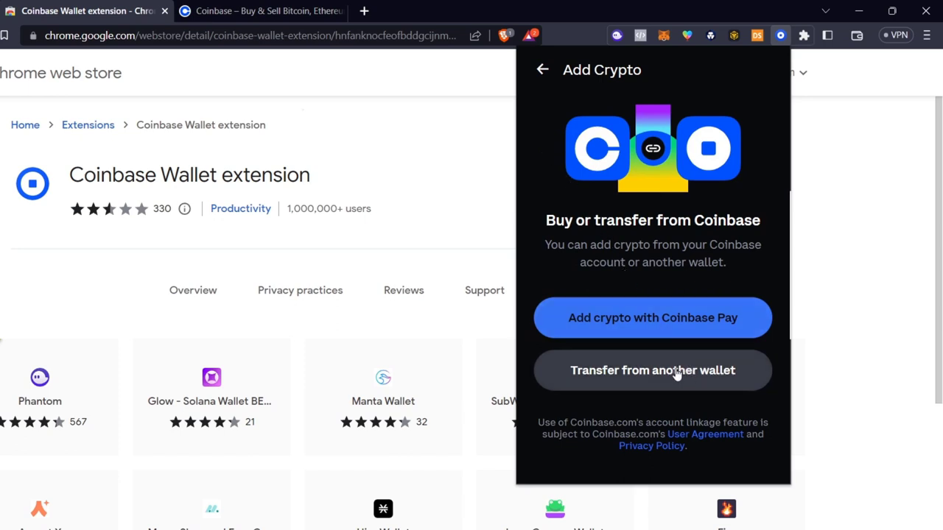
pyautogui.click(703, 330)
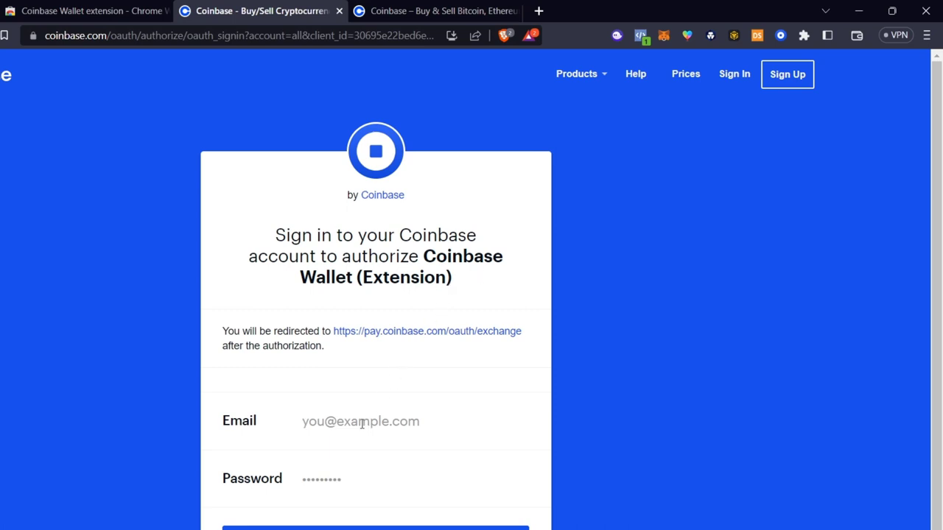
pyautogui.scroll(-1, 383, 463)
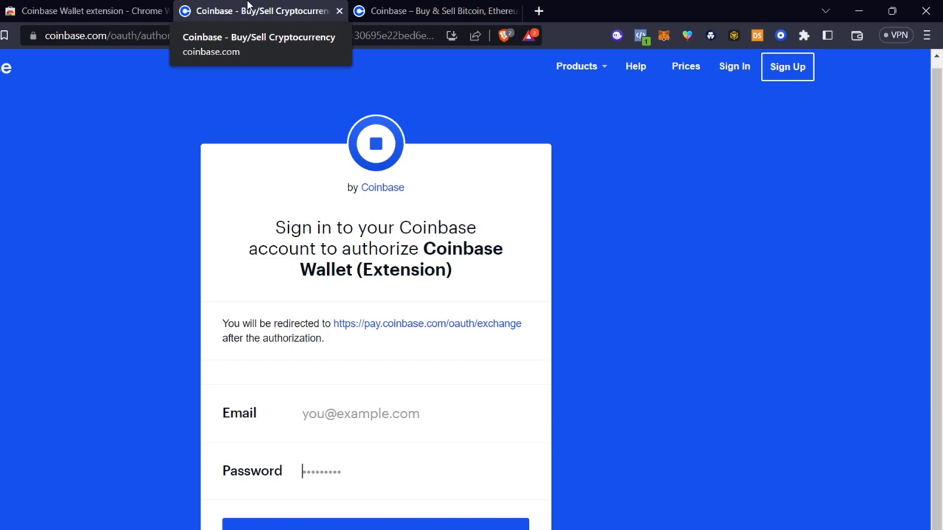
pyautogui.click(390, 9)
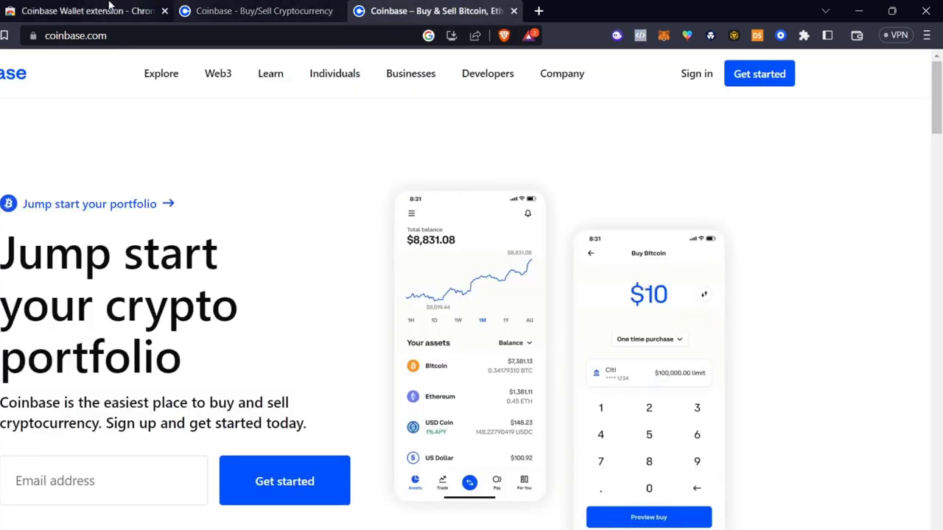
pyautogui.click(133, 9)
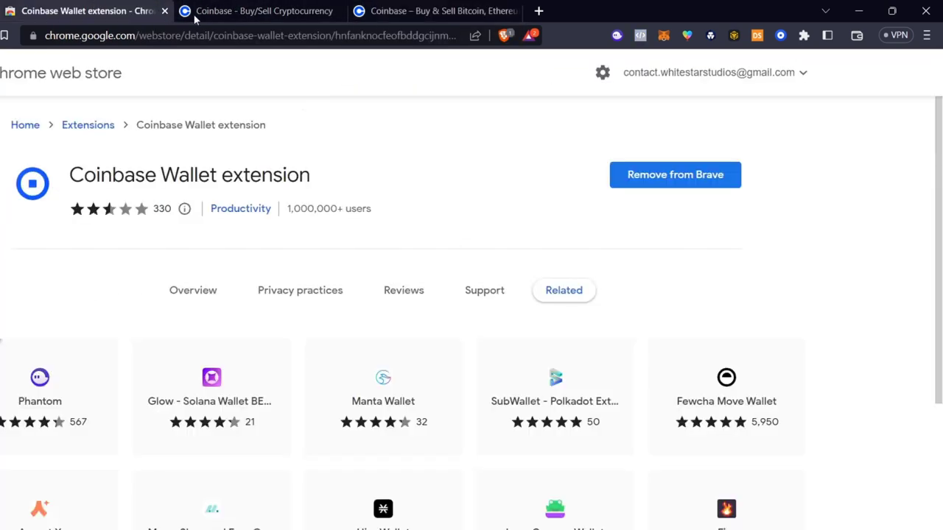
pyautogui.click(243, 11)
pyautogui.click(435, 10)
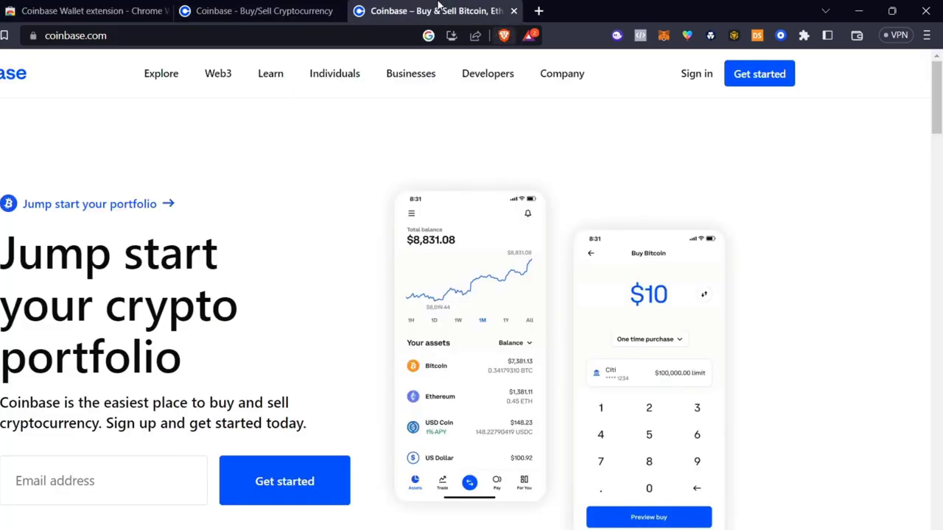
pyautogui.click(115, 7)
pyautogui.click(270, 9)
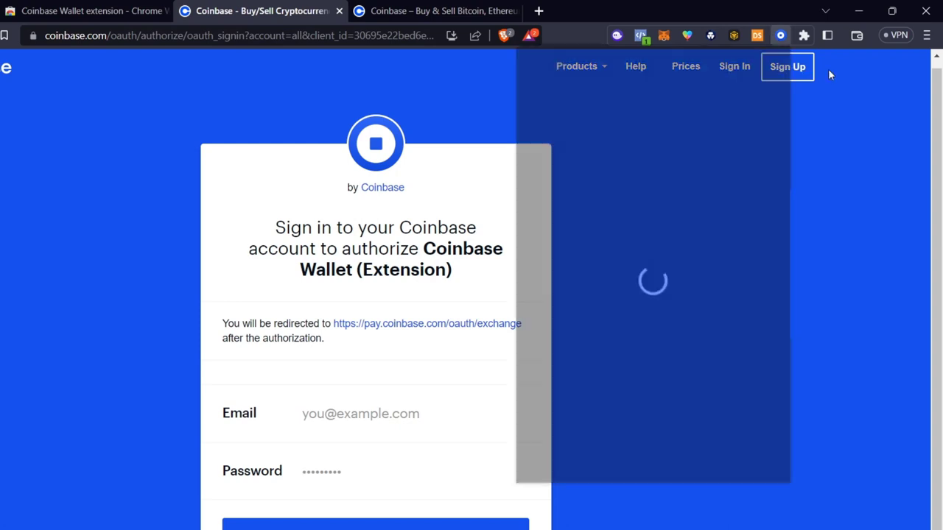
# Step: Return to the Coinbase Wallet home view and set up an Ethereum swap of $1 of DAI to BNB
pyautogui.click(543, 71)
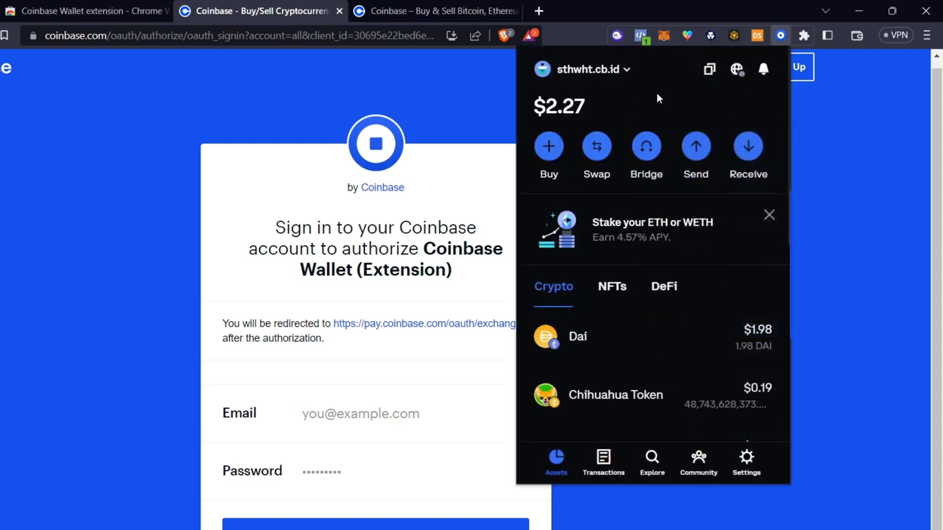
pyautogui.click(598, 149)
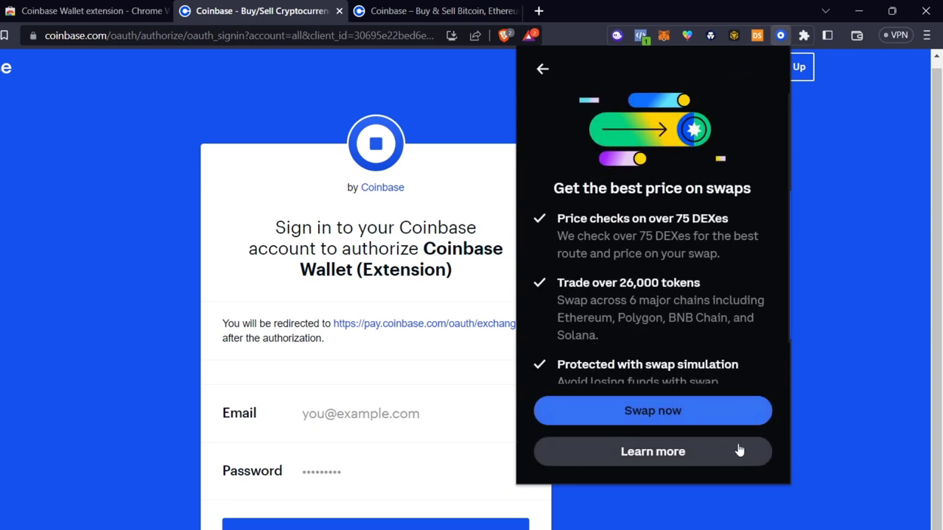
pyautogui.click(721, 411)
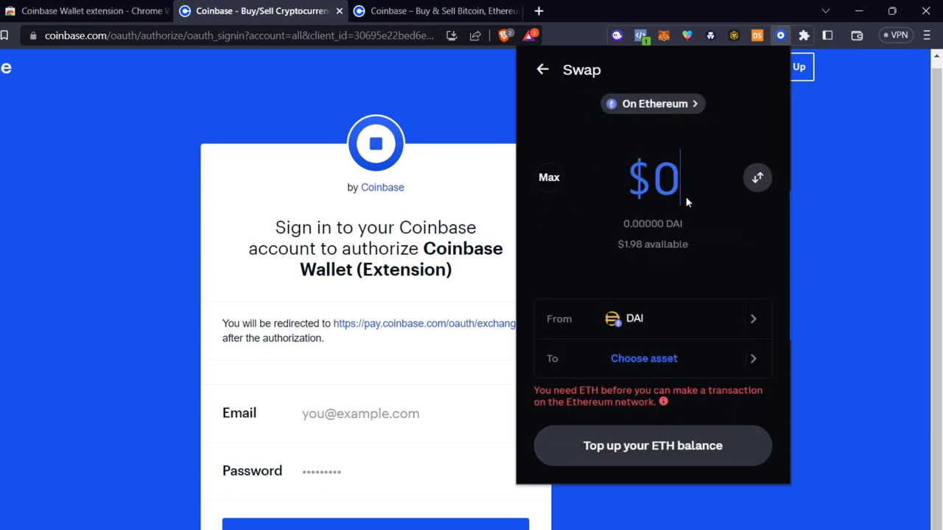
pyautogui.write('1')
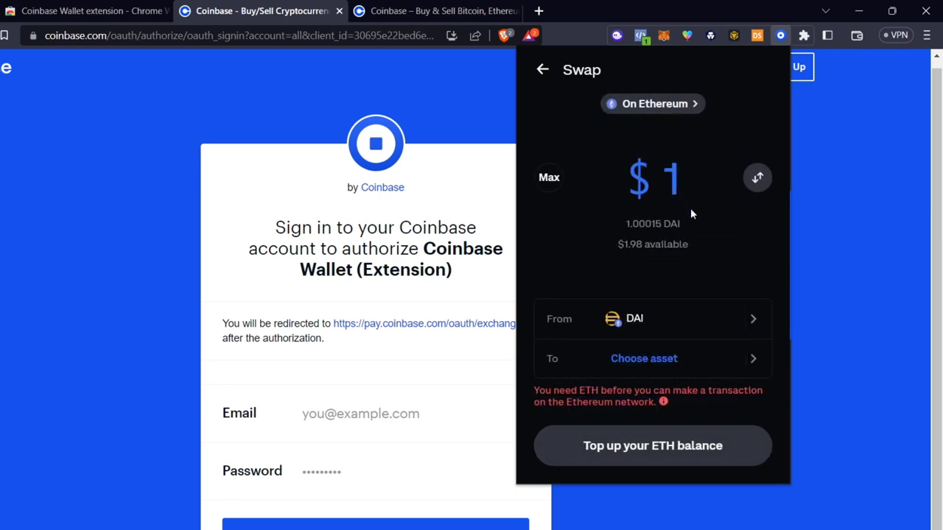
pyautogui.click(720, 364)
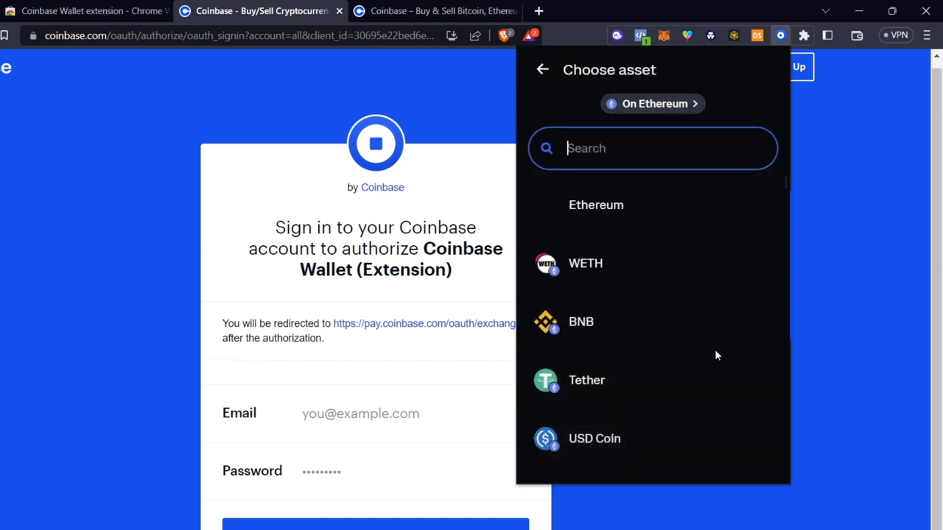
pyautogui.click(610, 341)
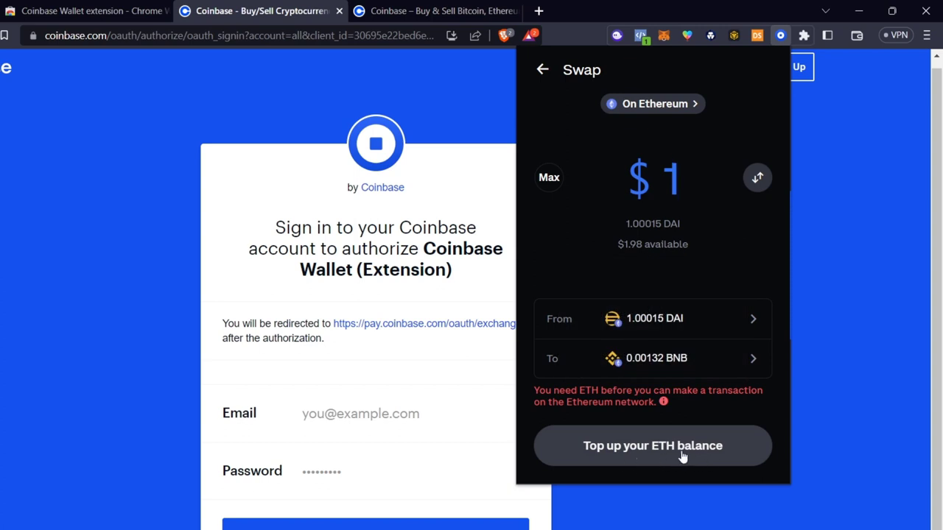
# Step: Start topping up the ETH balance required for the swap by buying with Coinbase Pay
pyautogui.moveTo(665, 401)
pyautogui.click(685, 460)
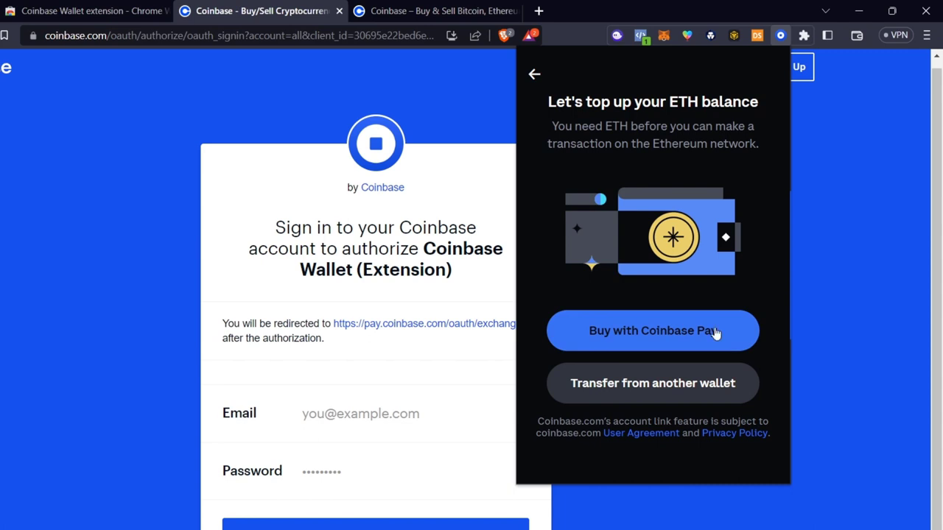
pyautogui.click(652, 333)
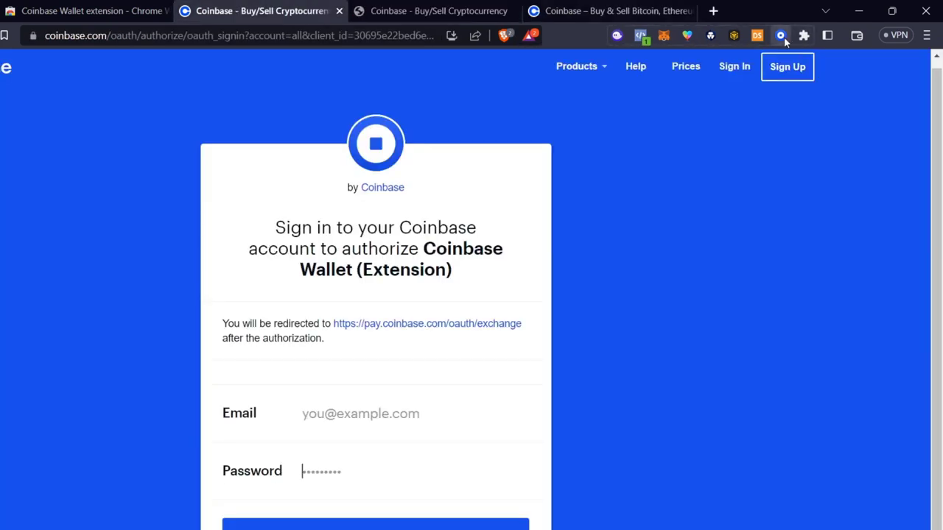
# Step: Reopen Coinbase Wallet, leave the swap form, and check the wallet's connection status for the current site
pyautogui.click(780, 35)
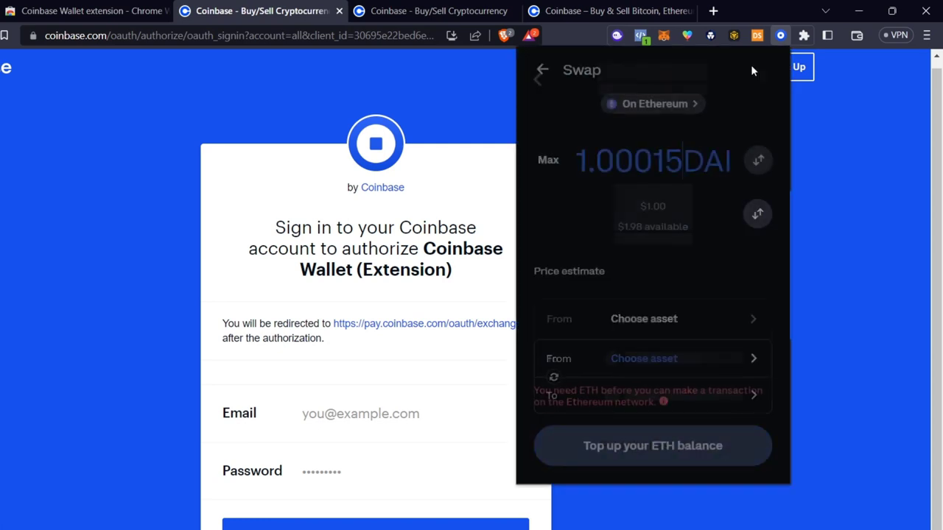
pyautogui.click(542, 69)
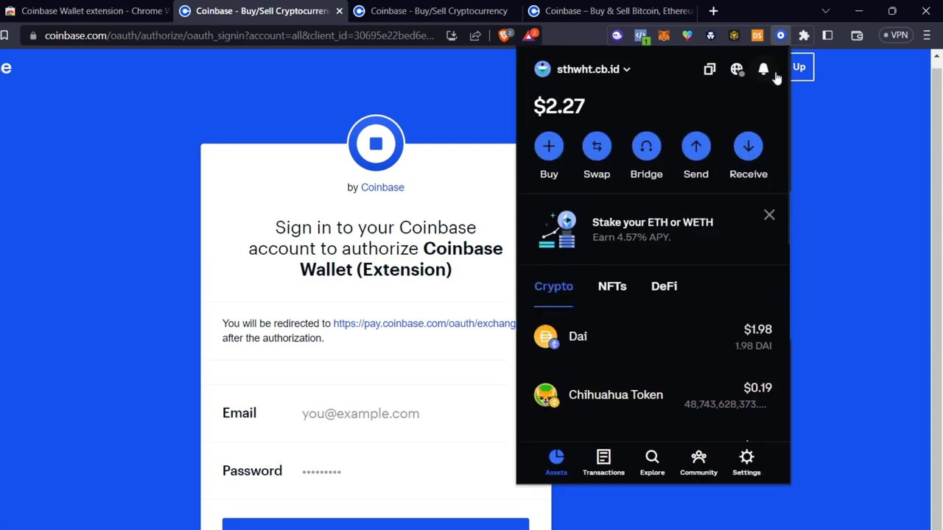
pyautogui.click(739, 74)
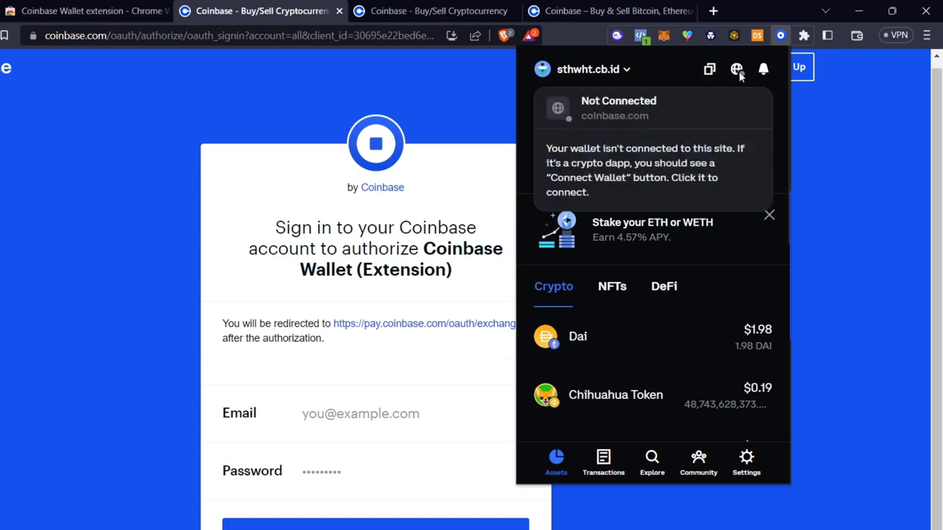
# Step: Open the wallet's network list and examine the mainnets, comparing Ethereum with BNB (Binance Smart) Chain
pyautogui.click(662, 76)
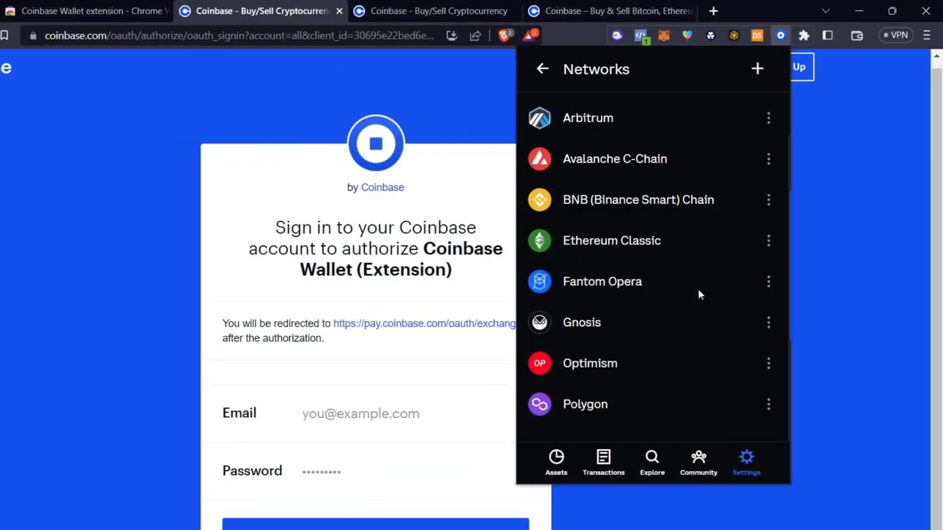
pyautogui.scroll(3, 663, 280)
pyautogui.moveTo(618, 192); pyautogui.dragTo(564, 192)
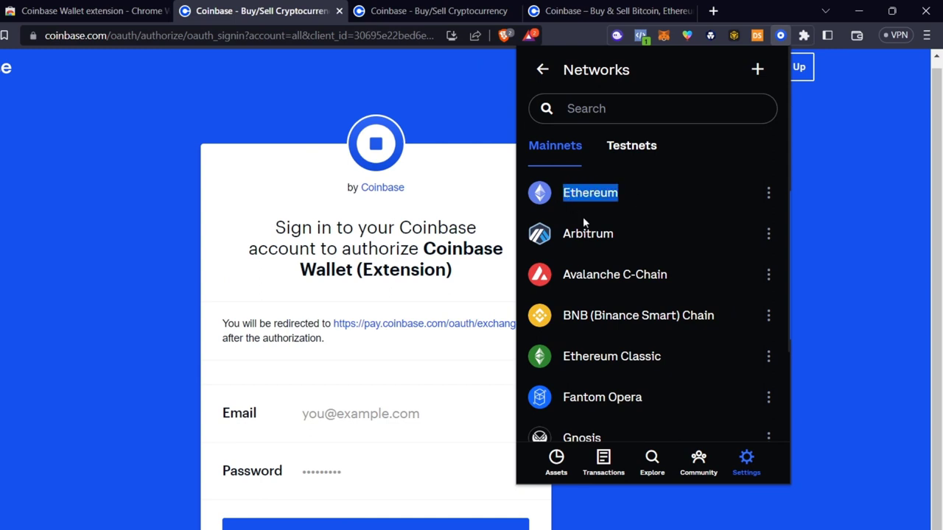
pyautogui.moveTo(564, 315); pyautogui.dragTo(743, 316)
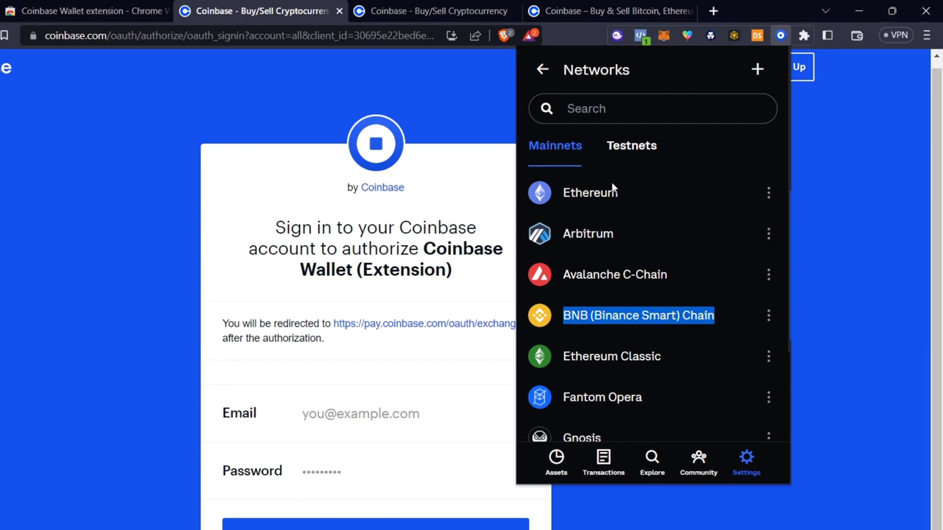
pyautogui.moveTo(619, 194); pyautogui.dragTo(564, 200)
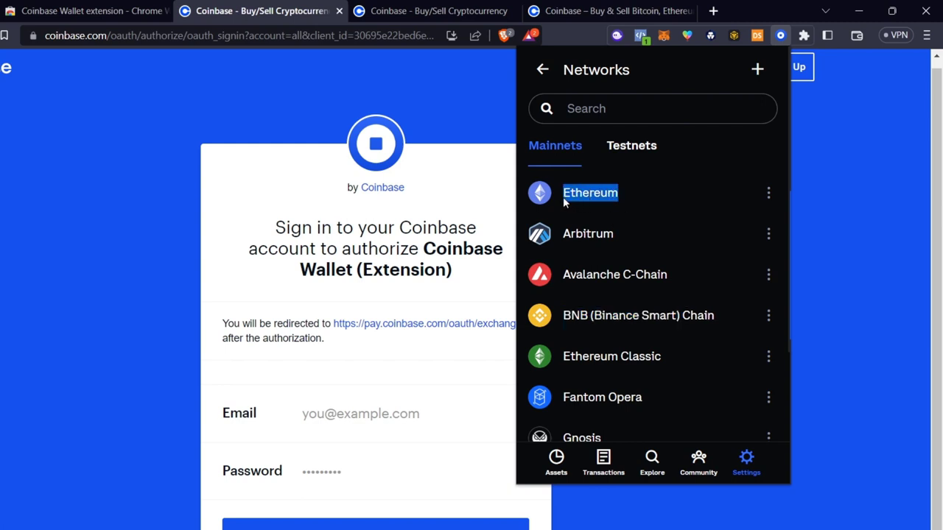
pyautogui.moveTo(565, 316); pyautogui.dragTo(718, 317)
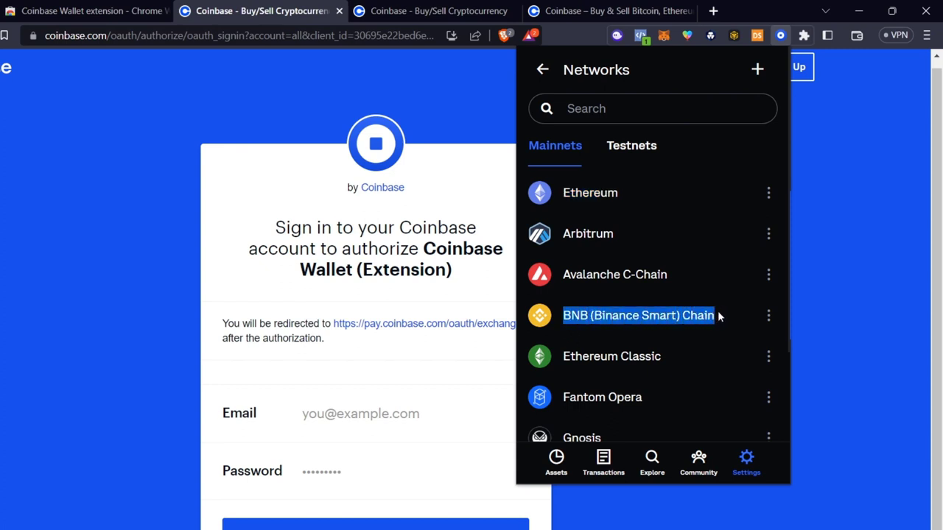
# Step: Open the wallet's transaction history and look through it from the newest to the oldest entry
pyautogui.click(698, 462)
pyautogui.click(598, 475)
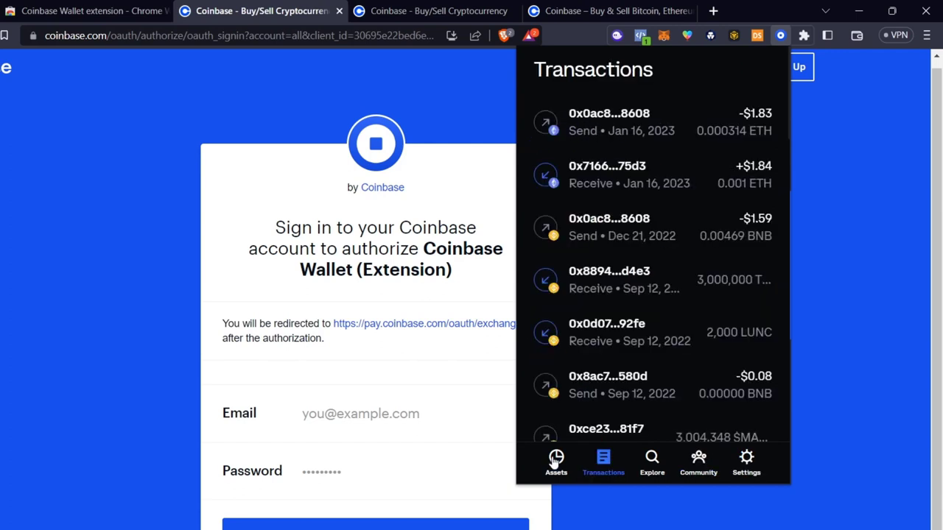
pyautogui.click(556, 462)
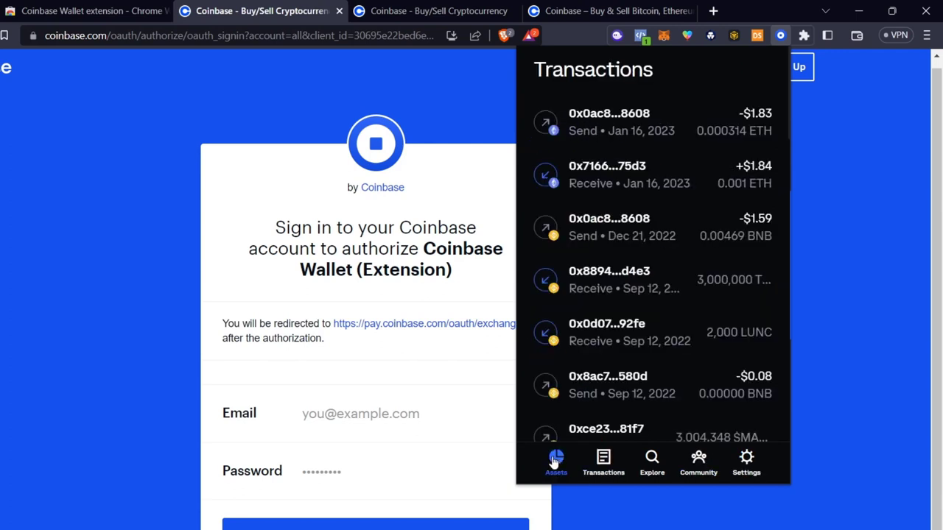
pyautogui.click(603, 470)
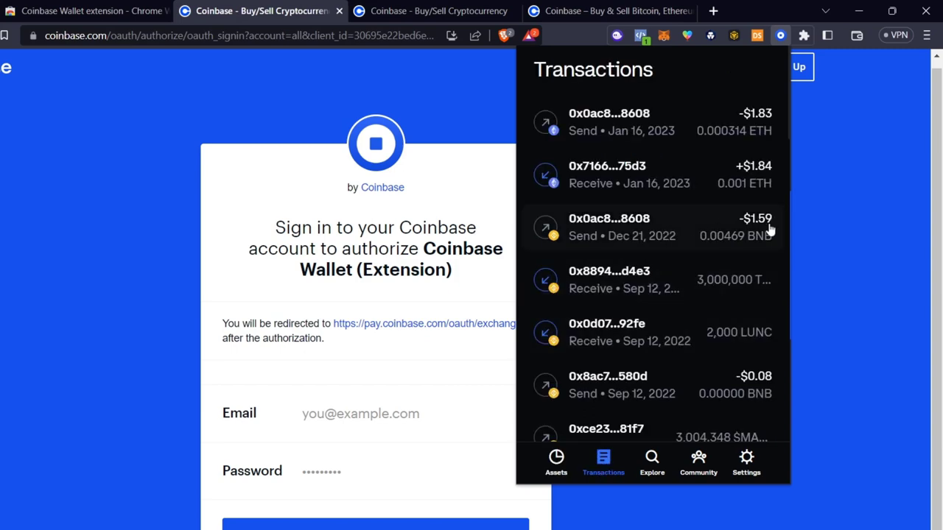
pyautogui.scroll(-10, 722, 324)
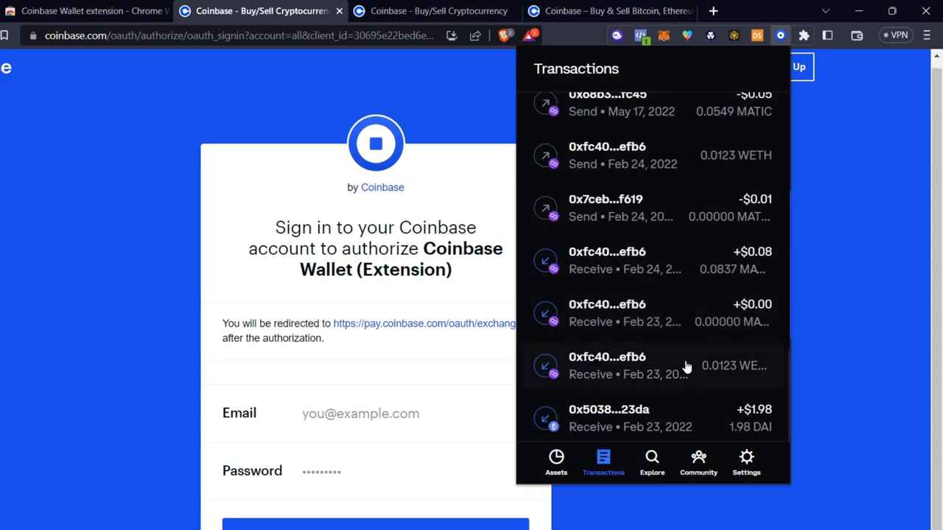
pyautogui.scroll(10, 683, 369)
# Step: Examine the details of the Ethereum transaction sent Jan 16, 2023 and the network fee of the BNB one sent Dec 21, 2022
pyautogui.click(676, 130)
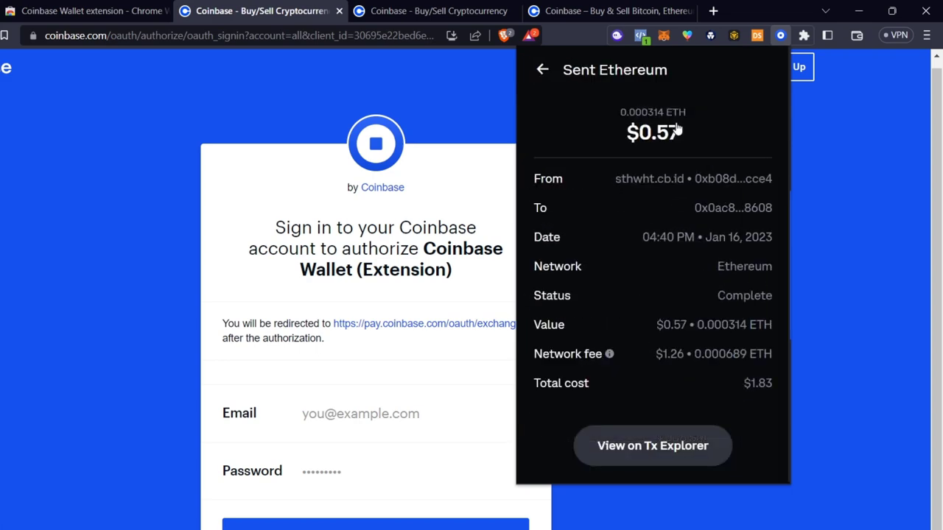
pyautogui.moveTo(686, 112); pyautogui.dragTo(629, 114)
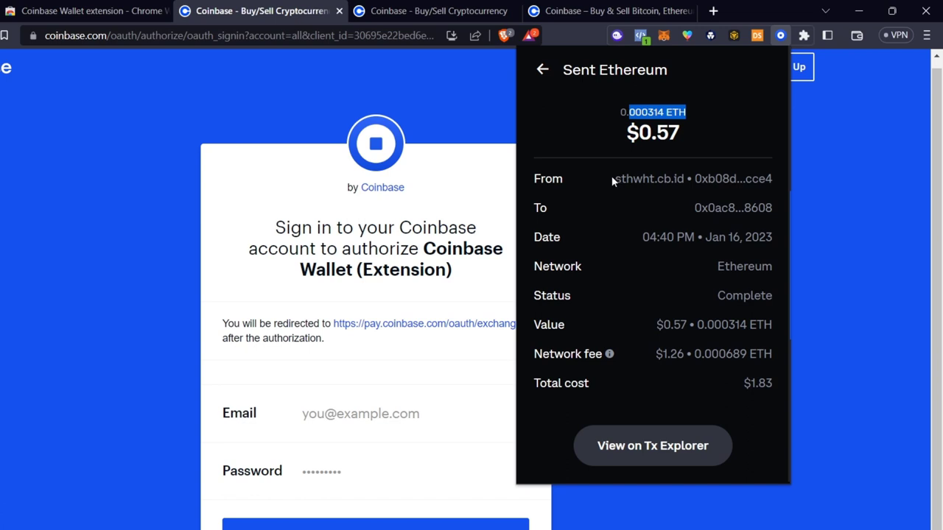
pyautogui.moveTo(613, 179); pyautogui.dragTo(745, 180)
pyautogui.moveTo(696, 209); pyautogui.dragTo(762, 208)
pyautogui.moveTo(697, 237); pyautogui.dragTo(770, 282)
pyautogui.moveTo(684, 359); pyautogui.dragTo(670, 359)
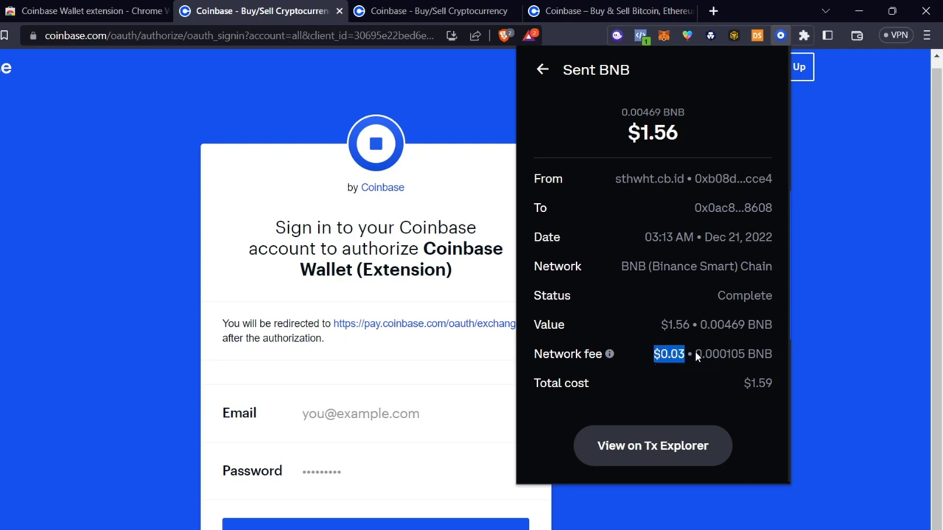
pyautogui.click(539, 73)
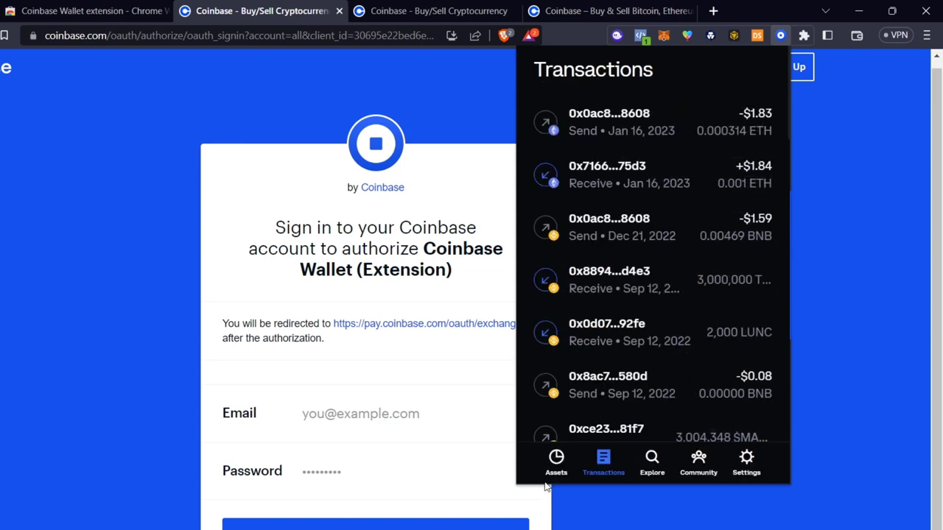
# Step: Return to the wallet's assets, start a bridge from Ethereum to Polygon, and review its source asset with DAI selected
pyautogui.click(559, 460)
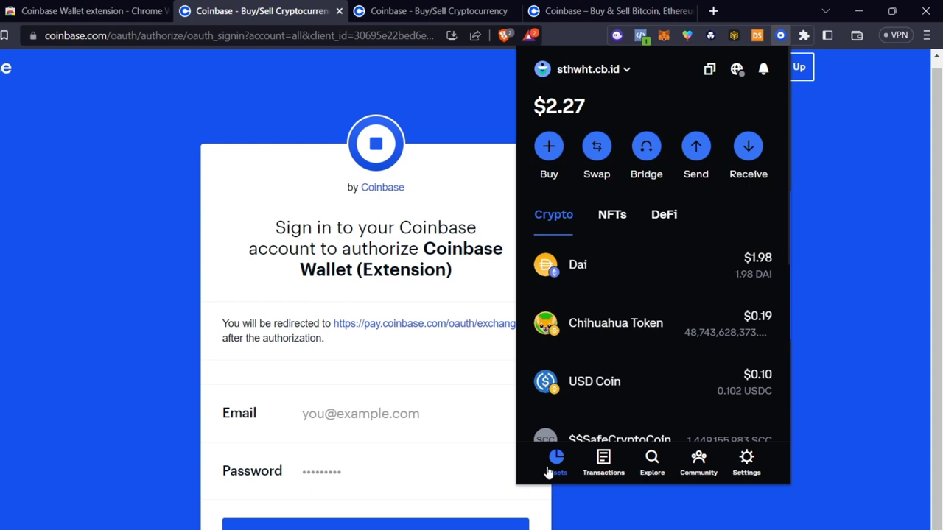
pyautogui.click(646, 145)
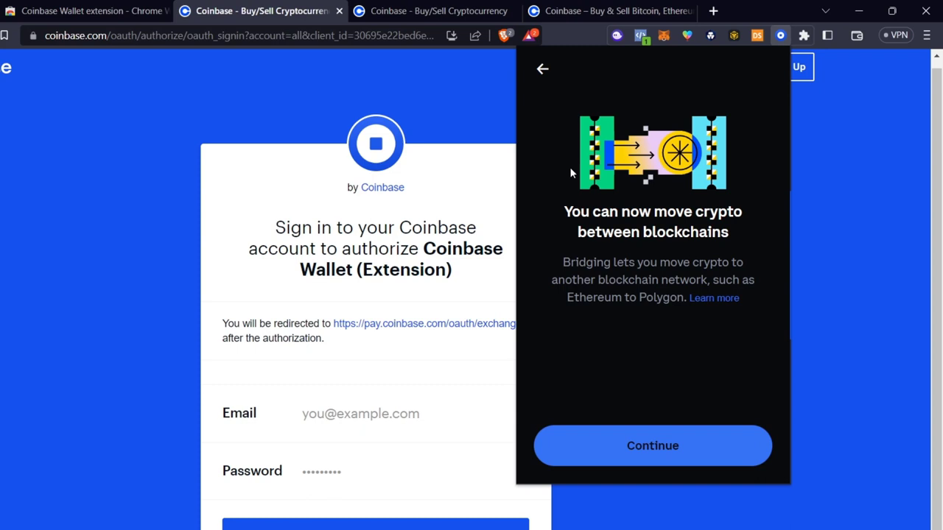
pyautogui.click(689, 434)
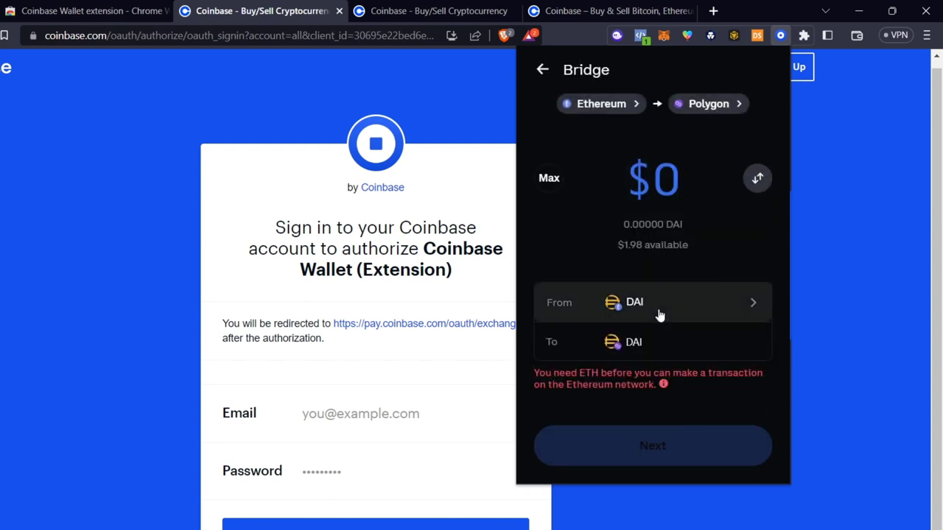
pyautogui.click(670, 315)
pyautogui.click(606, 179)
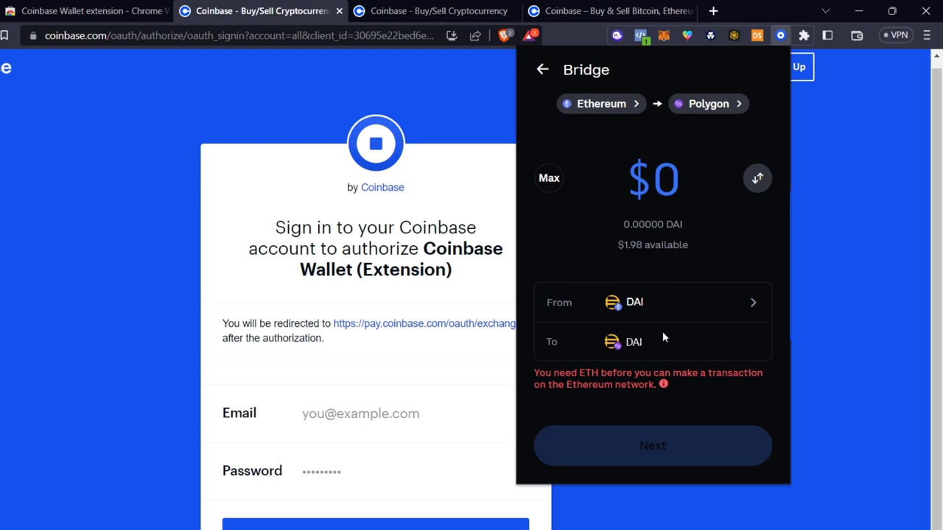
pyautogui.moveTo(610, 364)
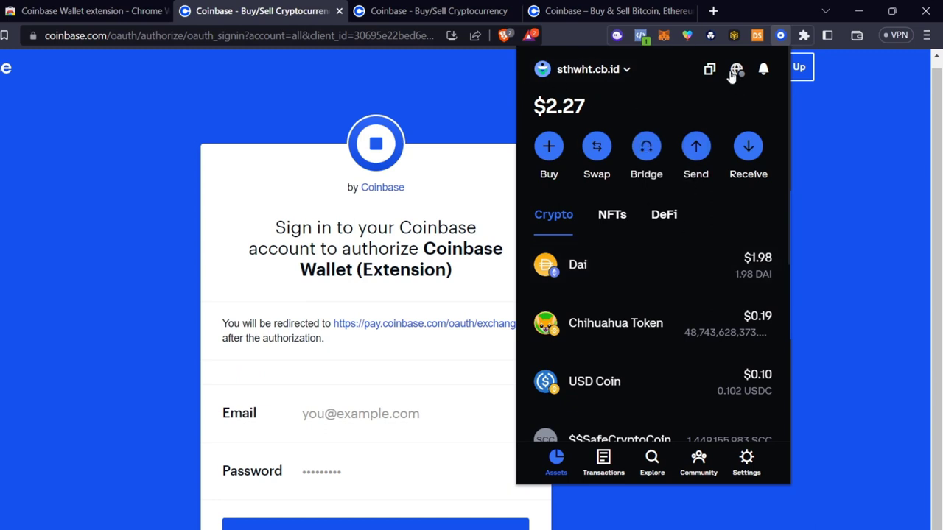
# Step: Look at MetaMask and the other installed wallet extensions, and switch back to the Coinbase Wallet assets
pyautogui.click(661, 40)
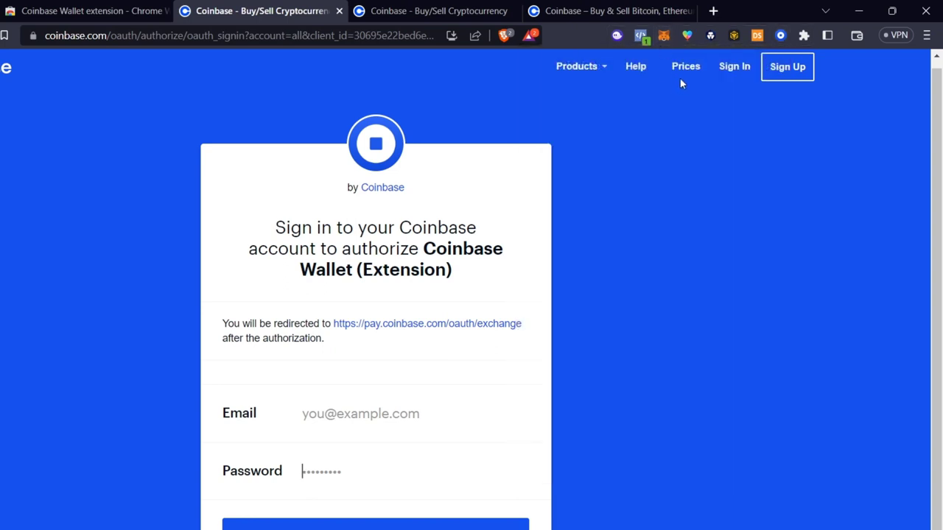
pyautogui.click(664, 40)
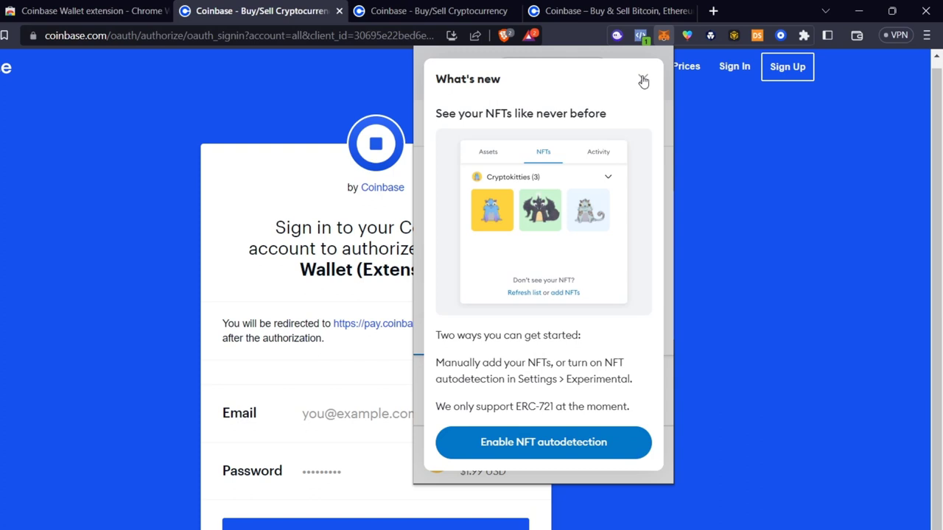
pyautogui.click(712, 37)
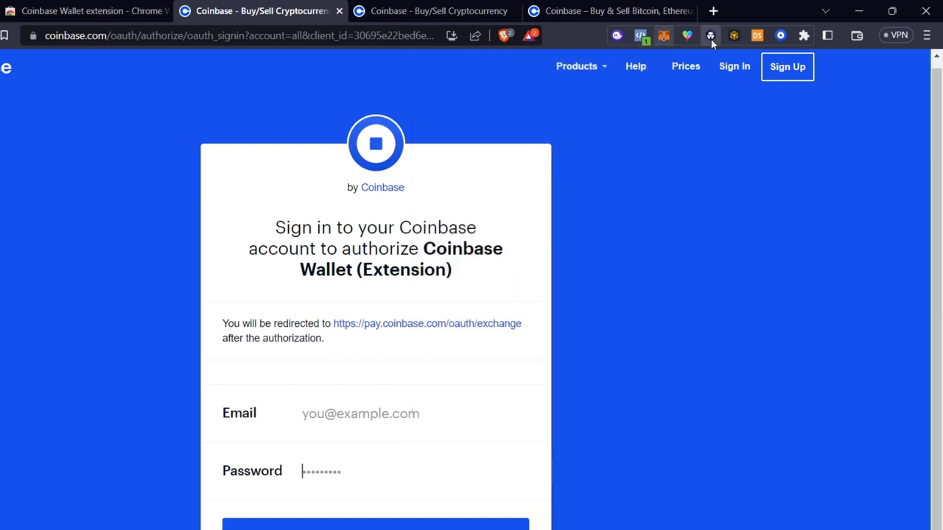
pyautogui.click(733, 43)
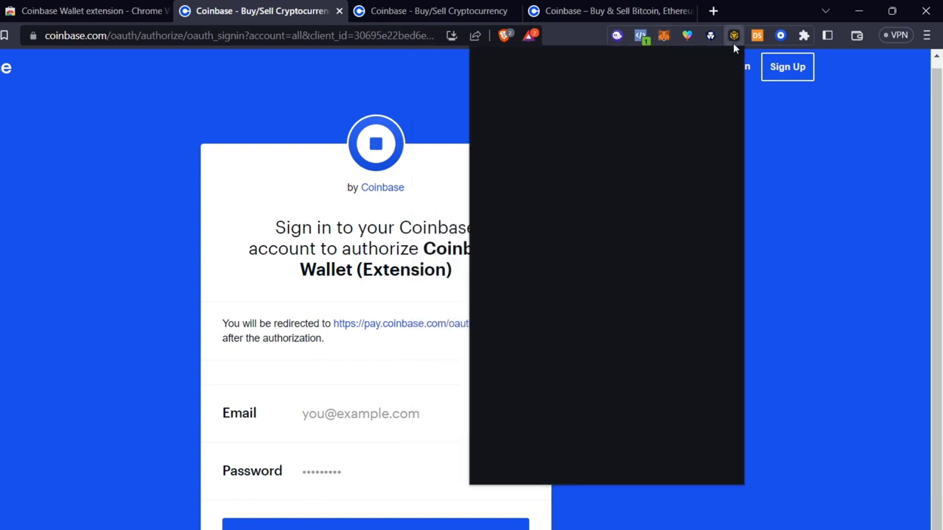
pyautogui.click(782, 37)
pyautogui.click(775, 41)
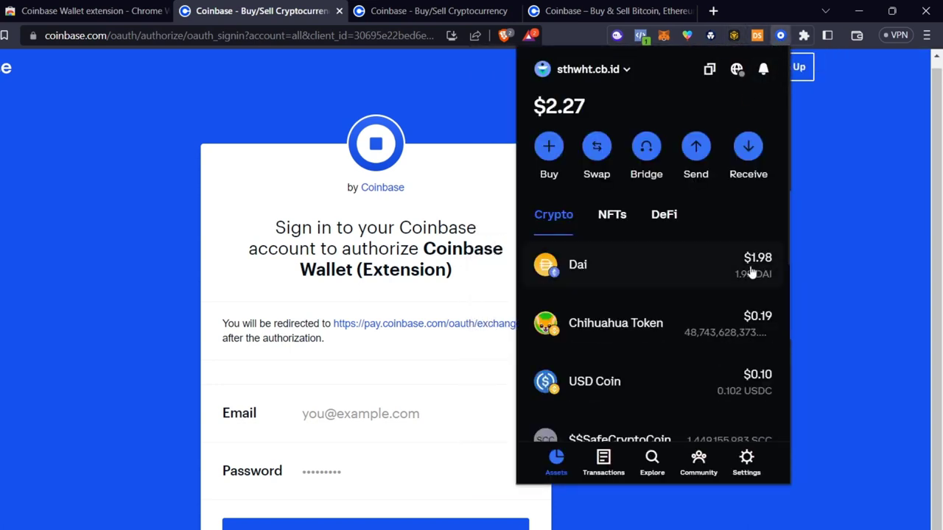